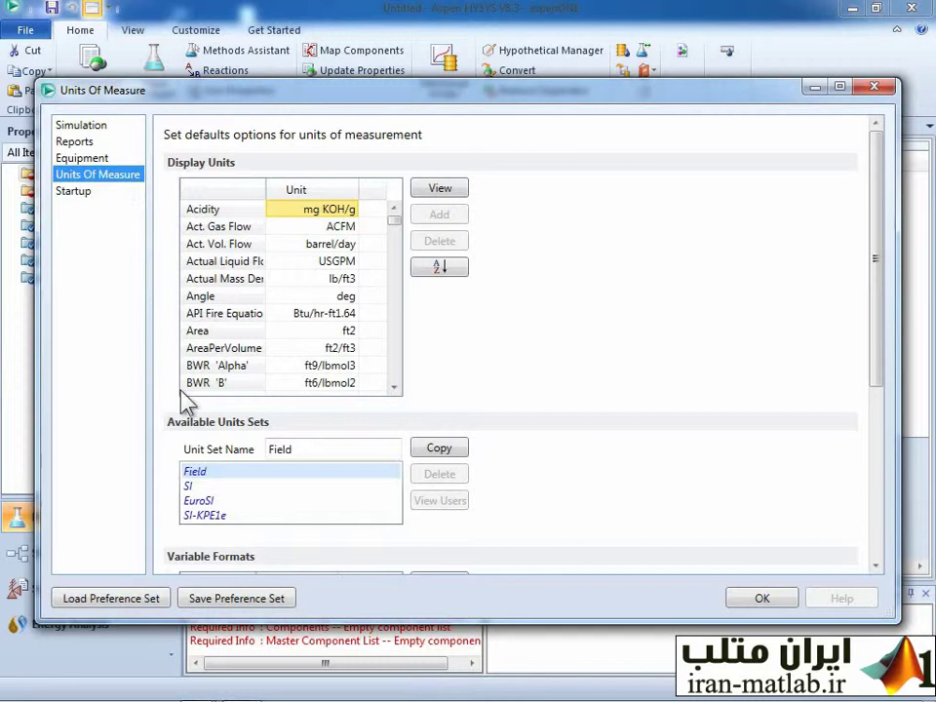
Select the Field unit set as the default units of measure and accept the preferences
click(205, 474)
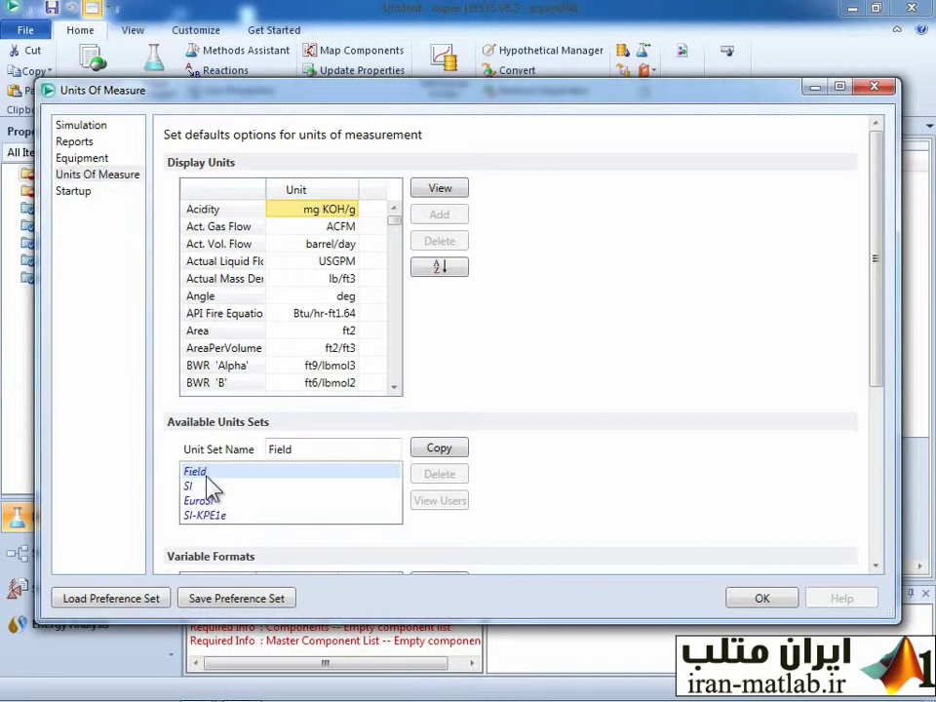
click(752, 598)
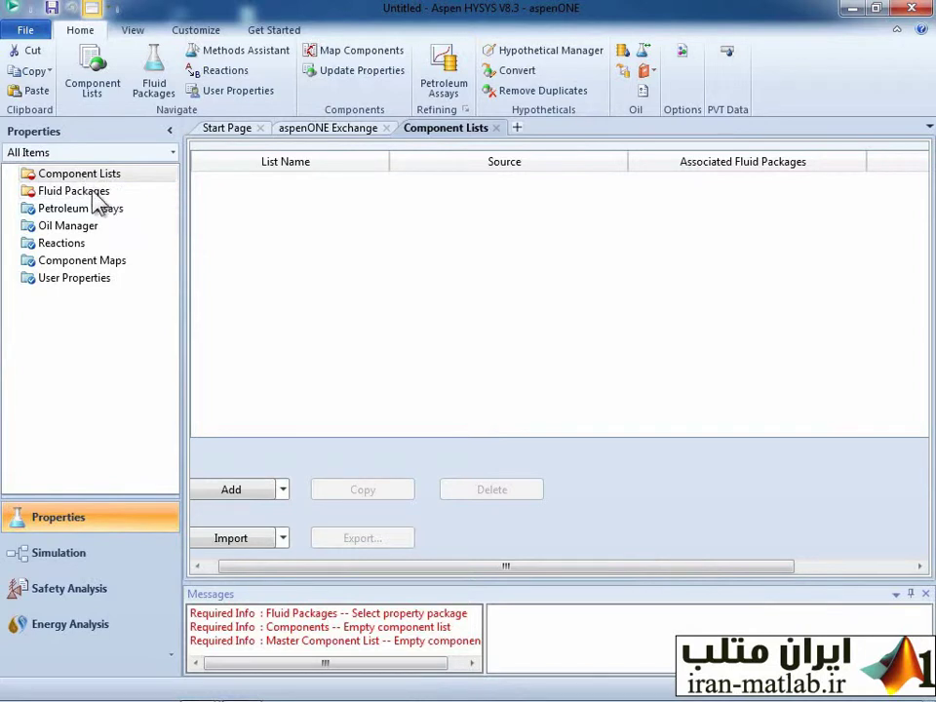
Create a component list and add Methane, Ethane, Propane, i-Butane and n-Butane to it
click(226, 491)
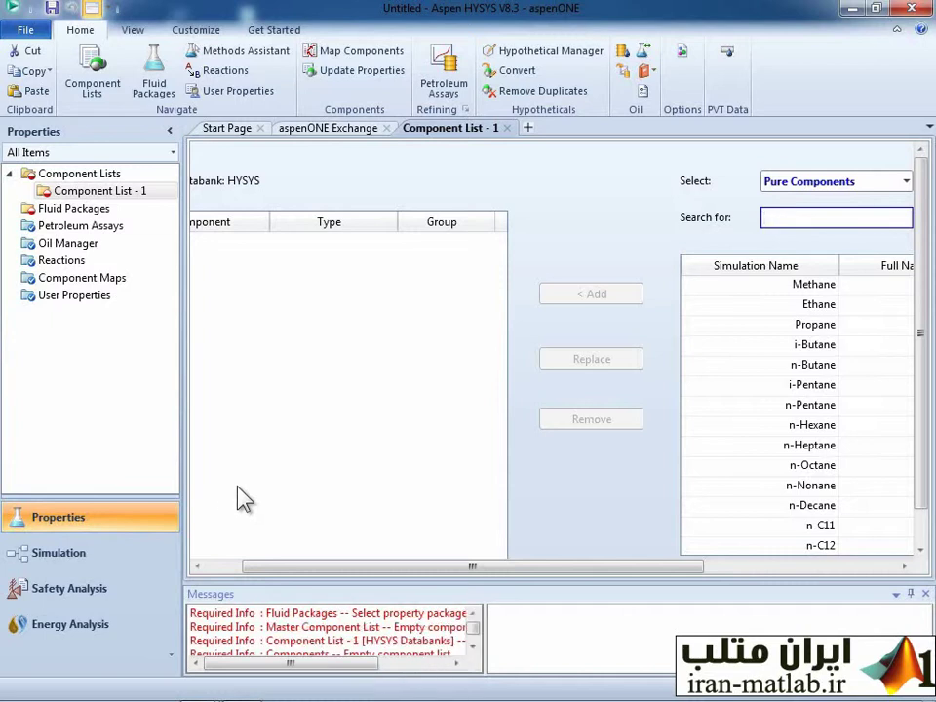
click(800, 285)
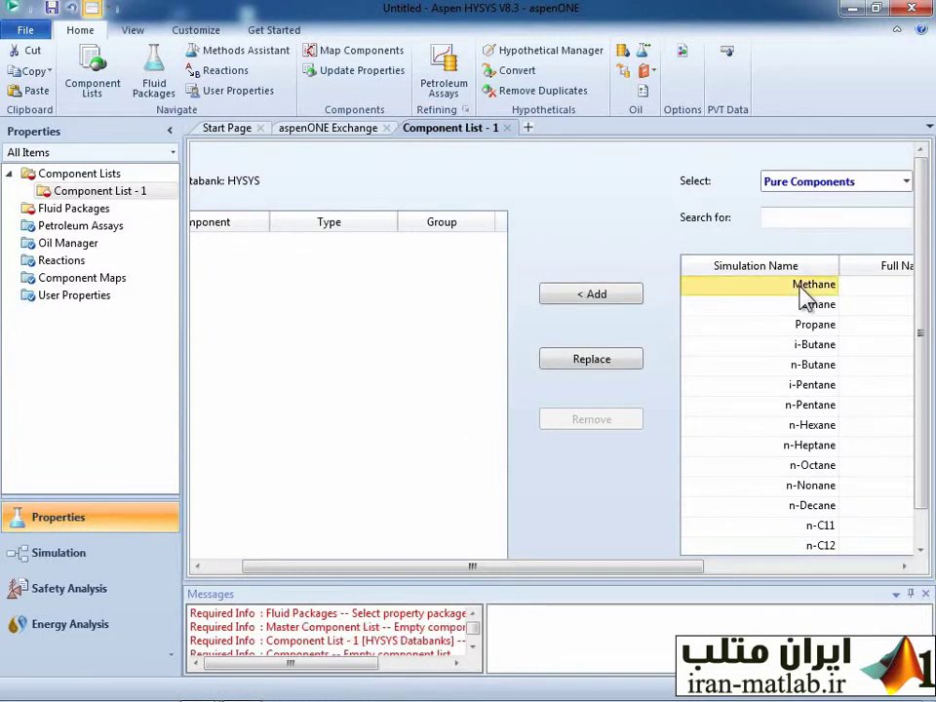
ctrl+click(806, 303)
ctrl+click(806, 327)
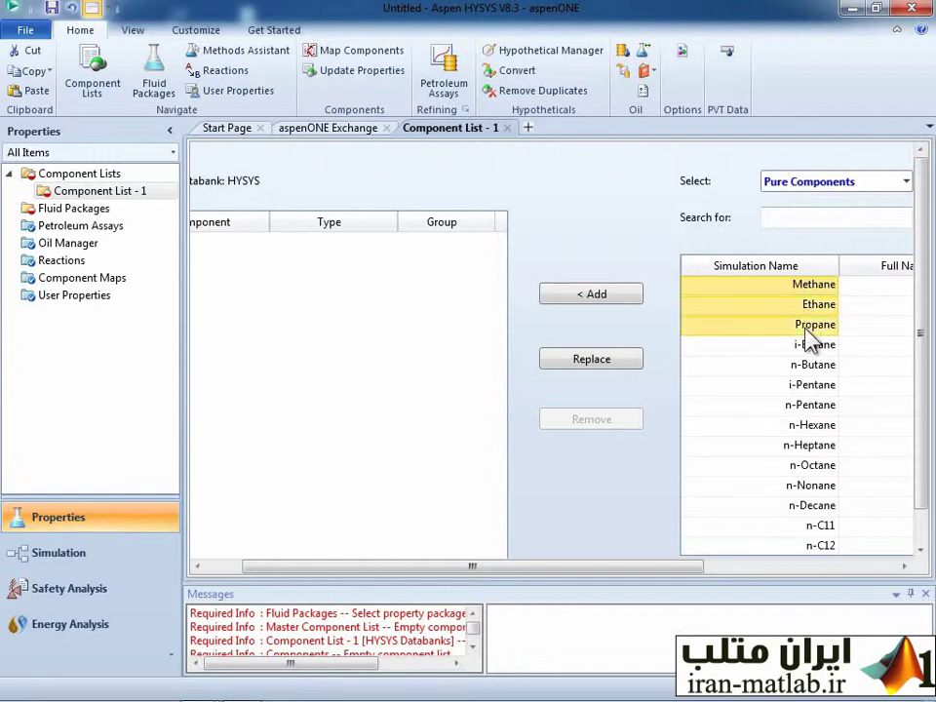
ctrl+click(805, 348)
ctrl+click(802, 366)
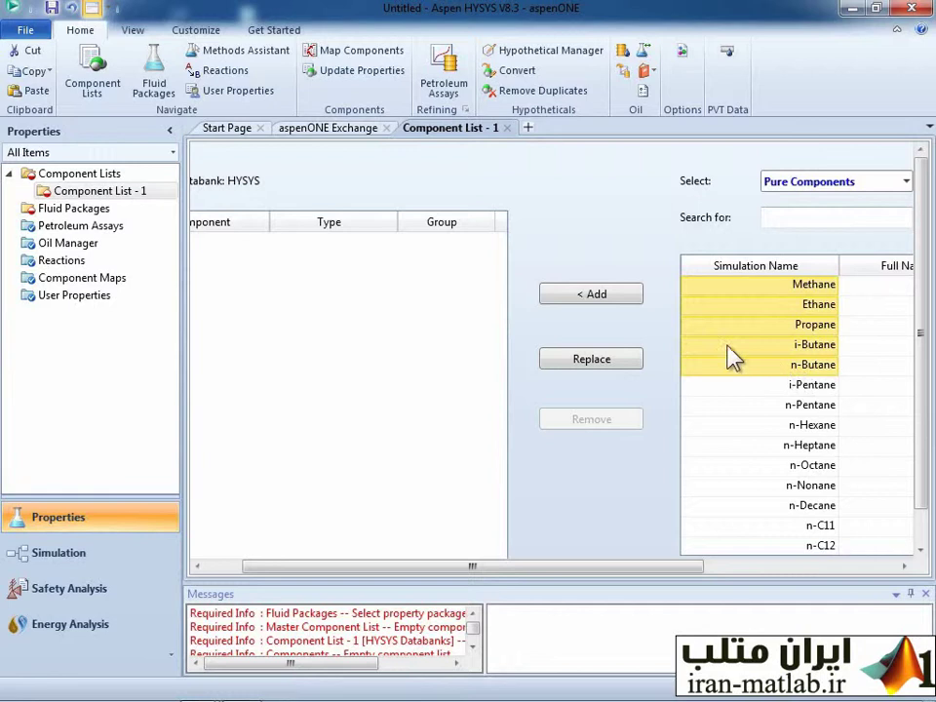
click(610, 294)
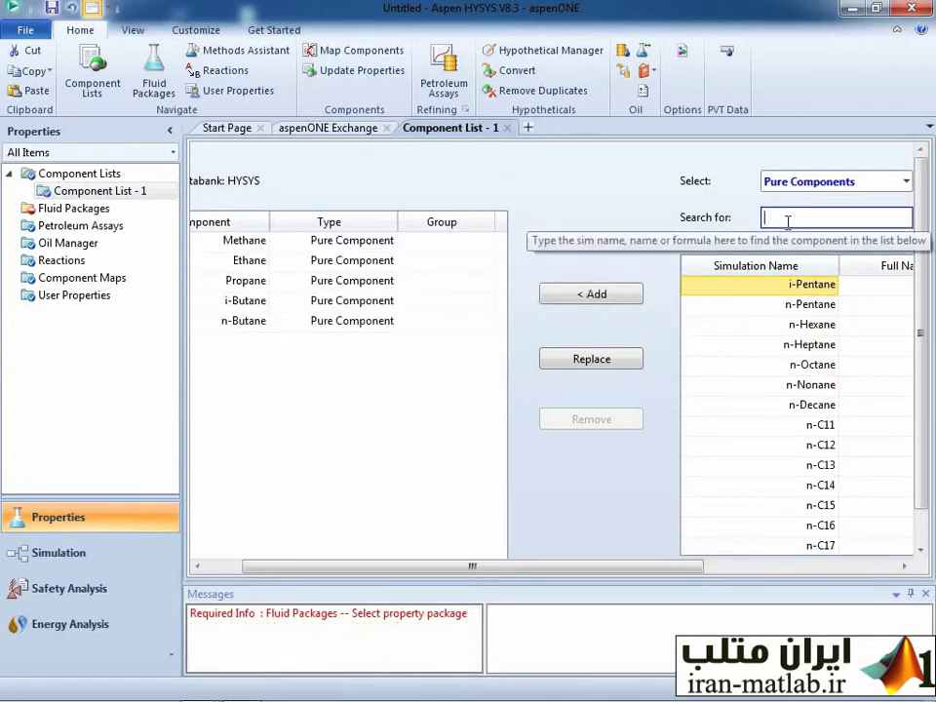
Search the pure components for "water" and add H2O to the component list
text(water)
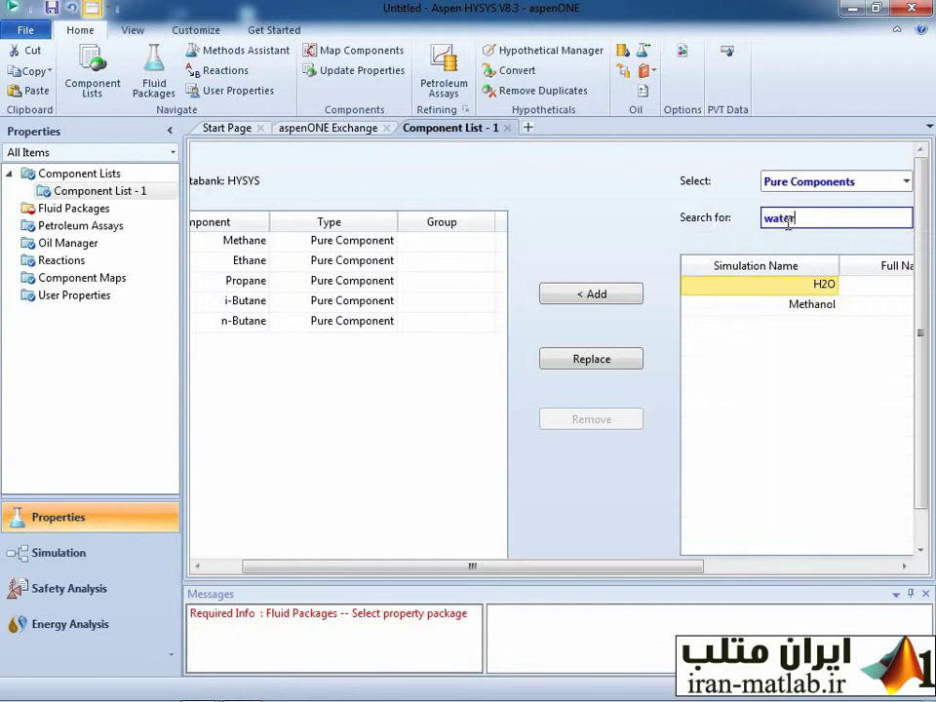
click(824, 288)
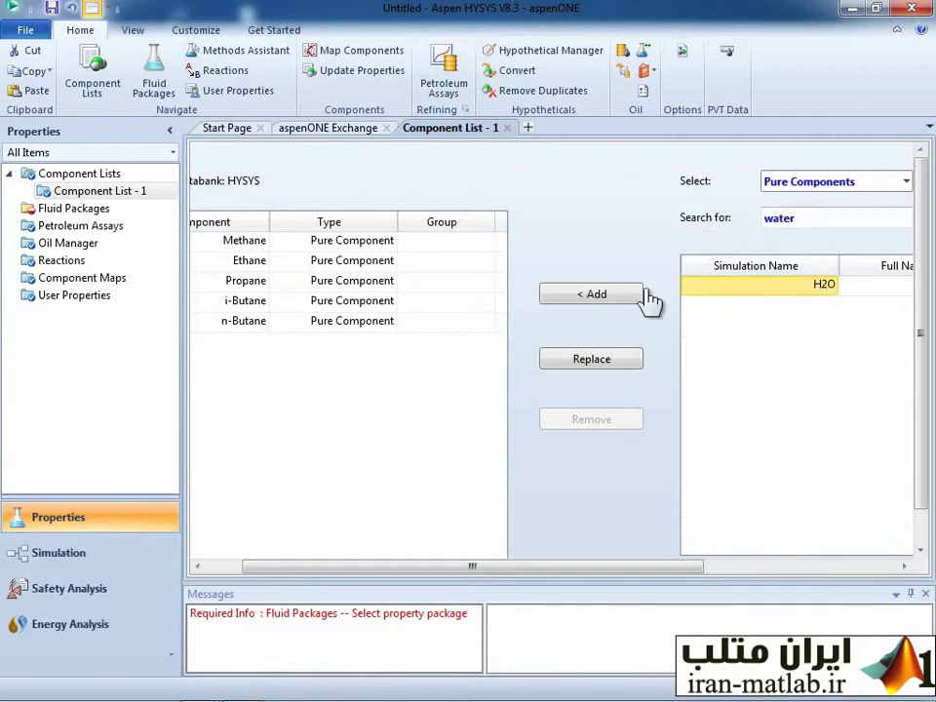
click(614, 295)
drag(497, 574, 408, 559)
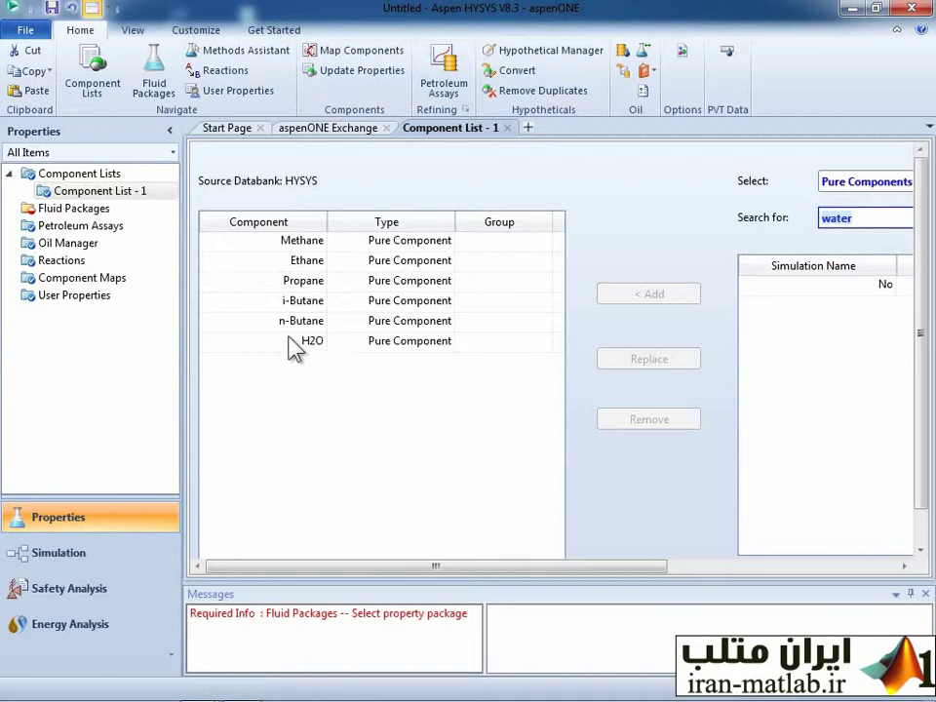
Add a fluid package and choose Peng-Robinson as its property package
click(49, 212)
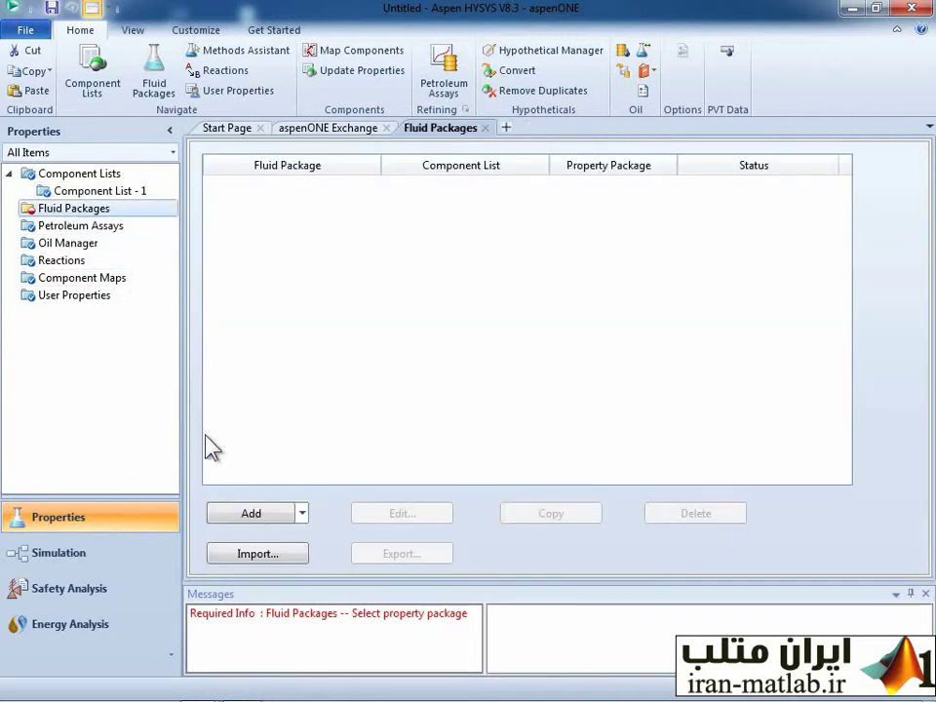
click(248, 516)
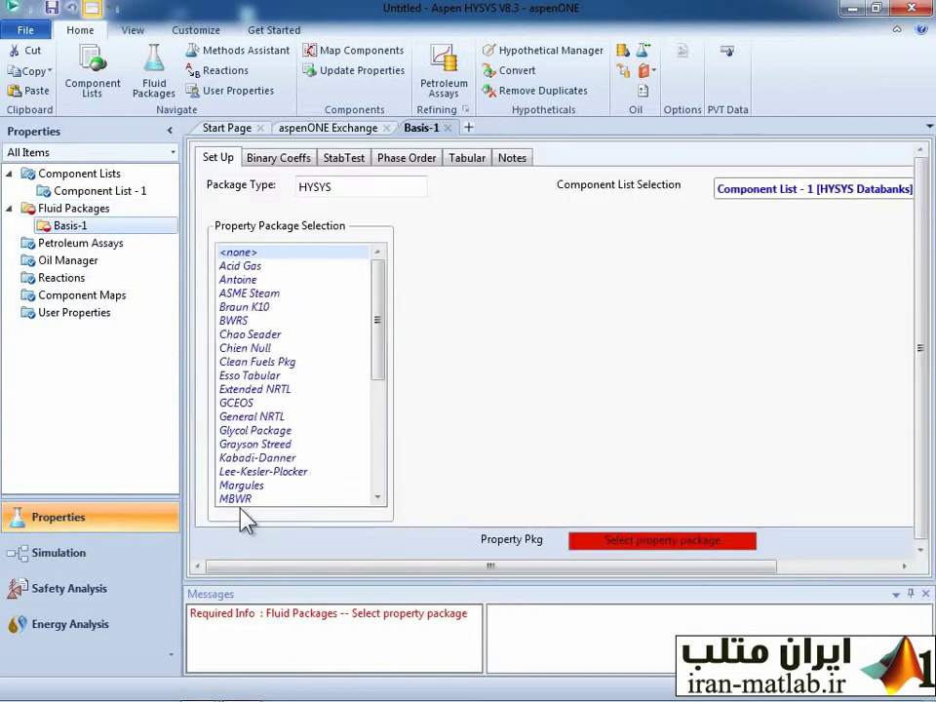
drag(380, 360, 396, 451)
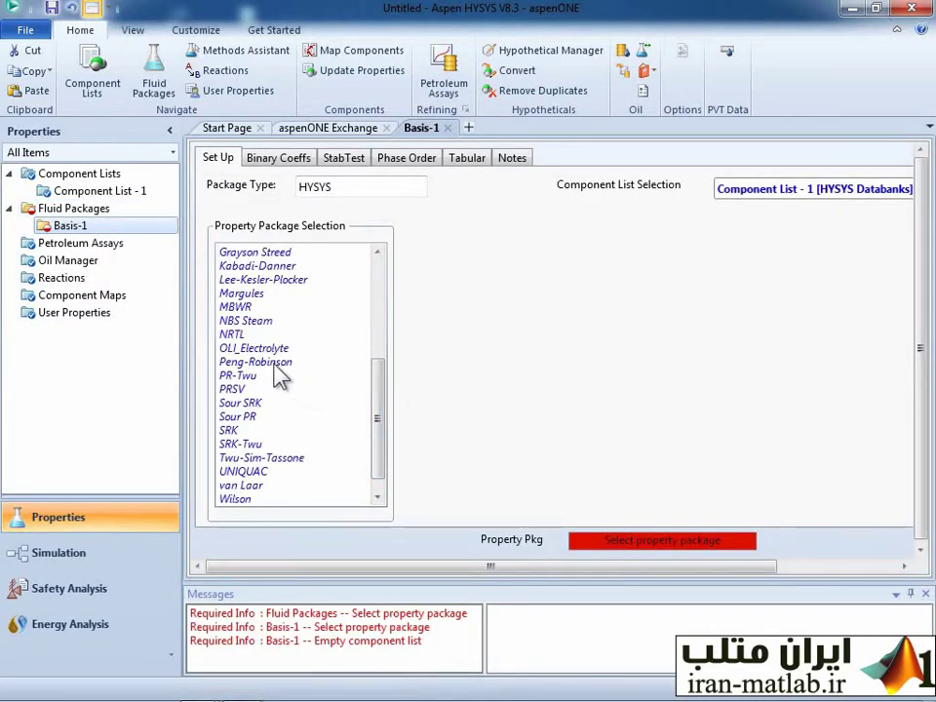
click(233, 362)
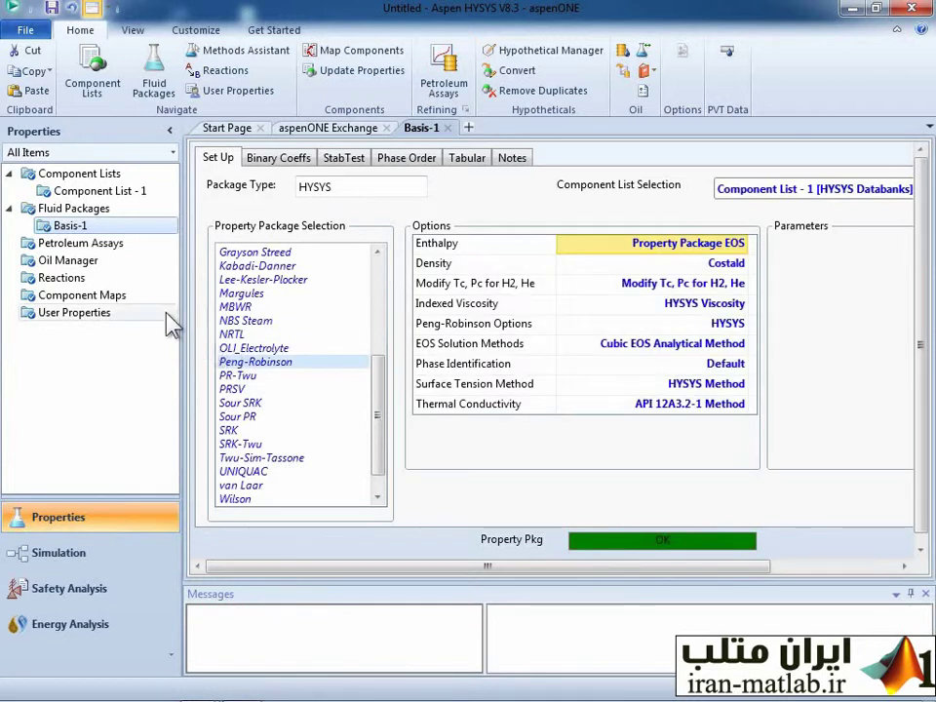
Add a new input assay in the Oil Manager and open its definition
double_click(50, 261)
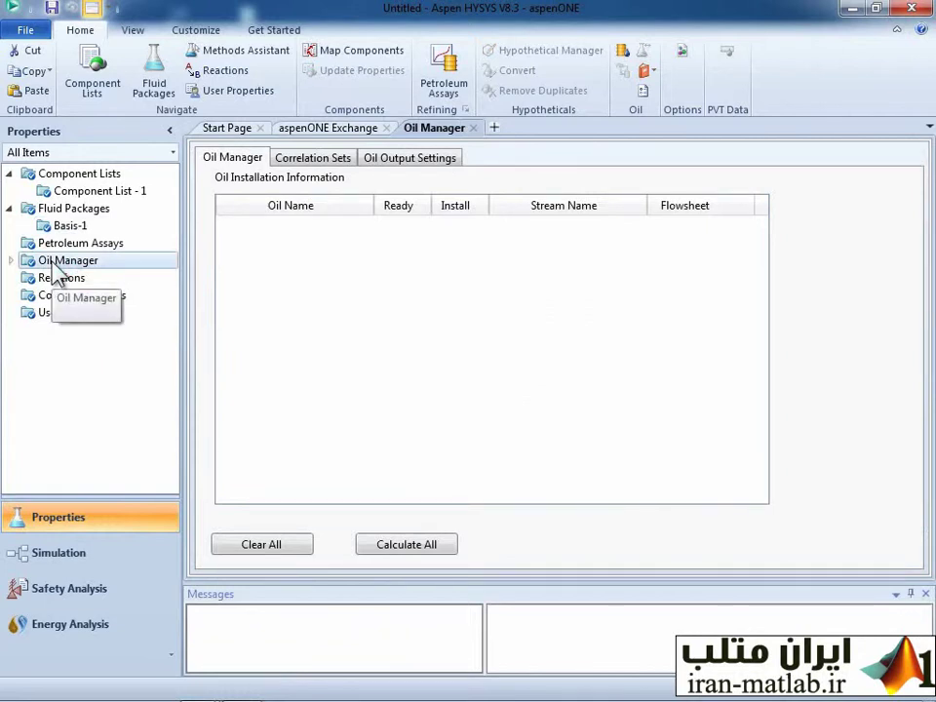
click(11, 261)
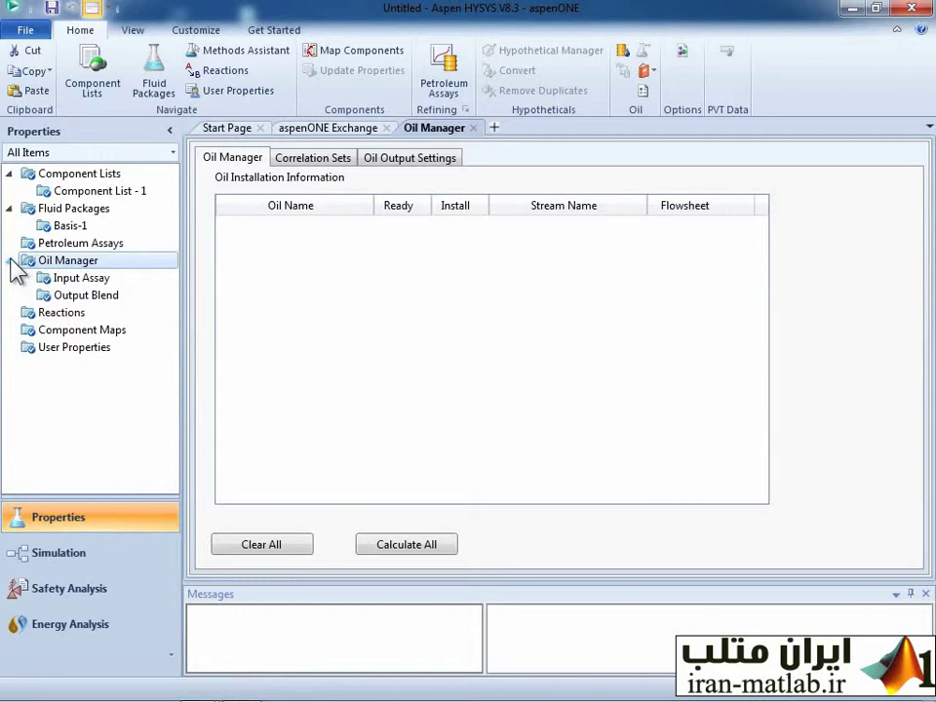
double_click(82, 279)
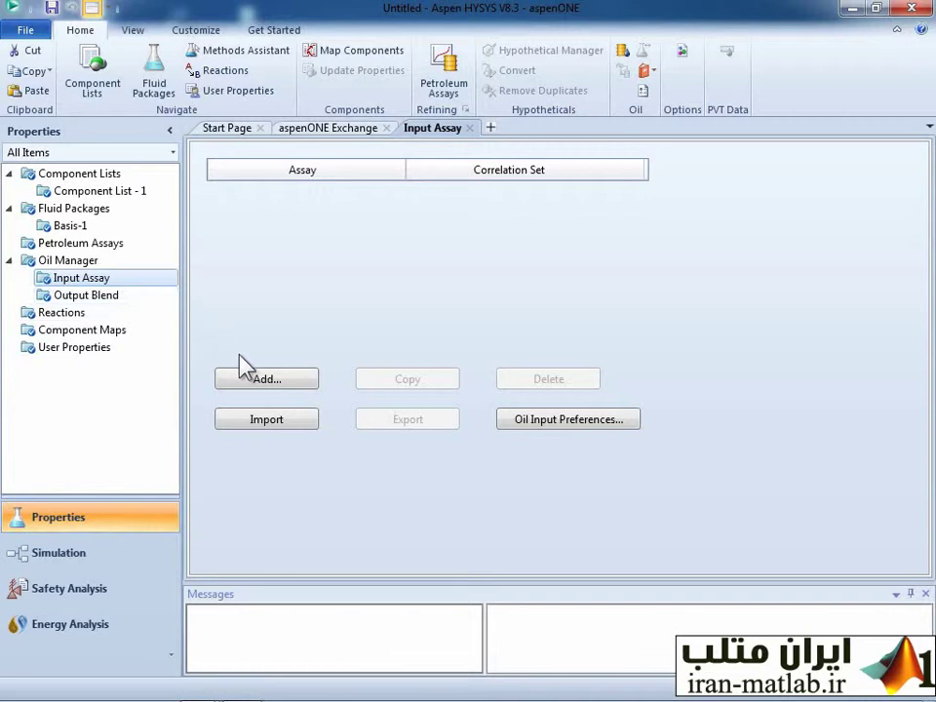
click(280, 385)
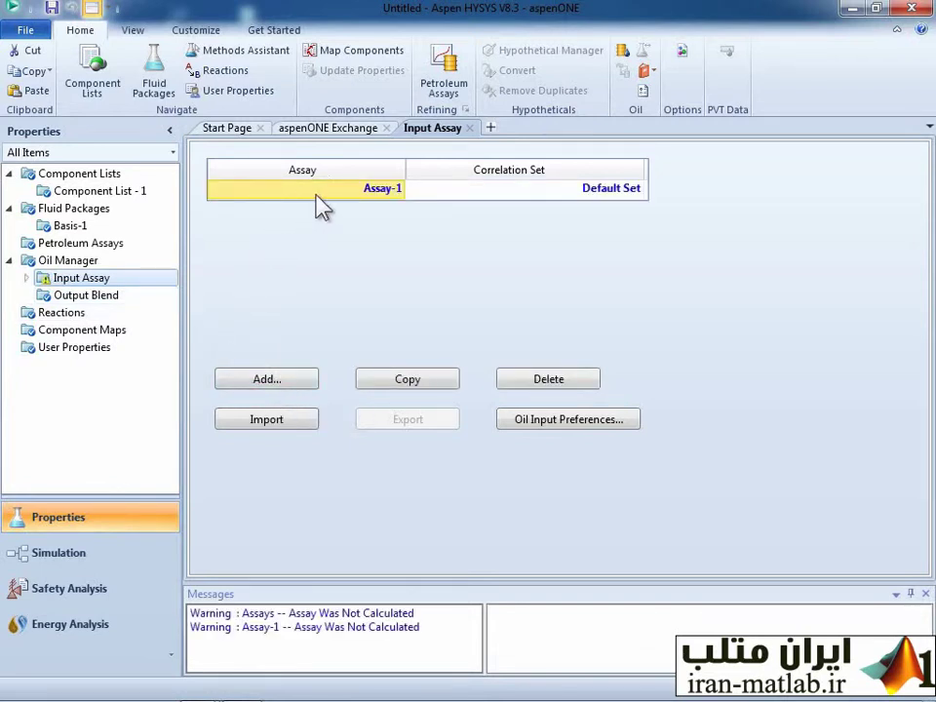
double_click(383, 195)
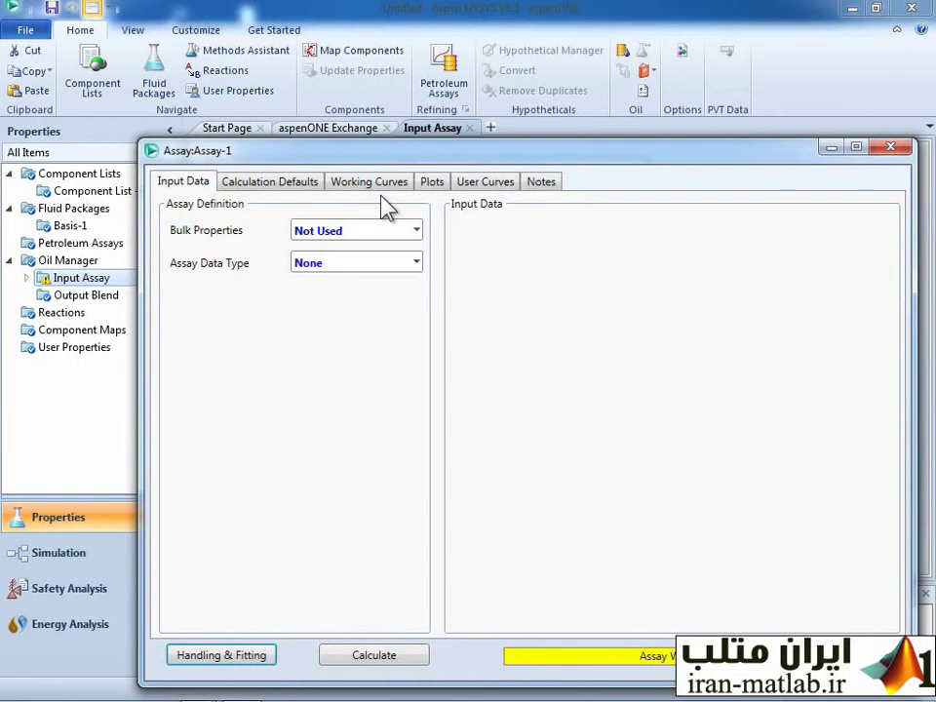
Set the assay's bulk properties to Used and enter a standard density of 54.82 lb/ft3
drag(380, 149, 309, 98)
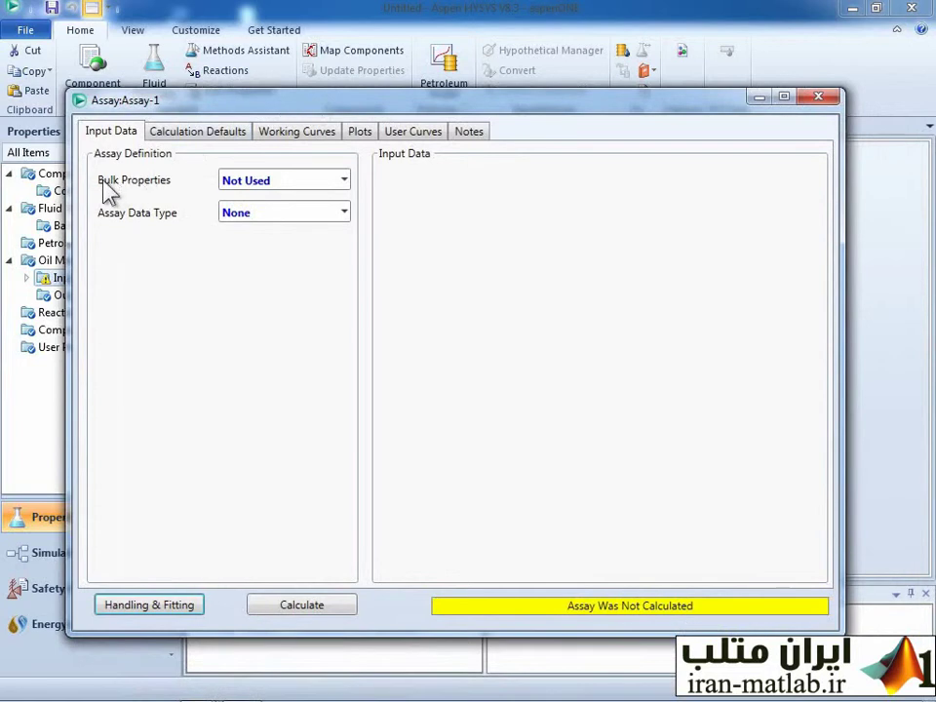
click(345, 181)
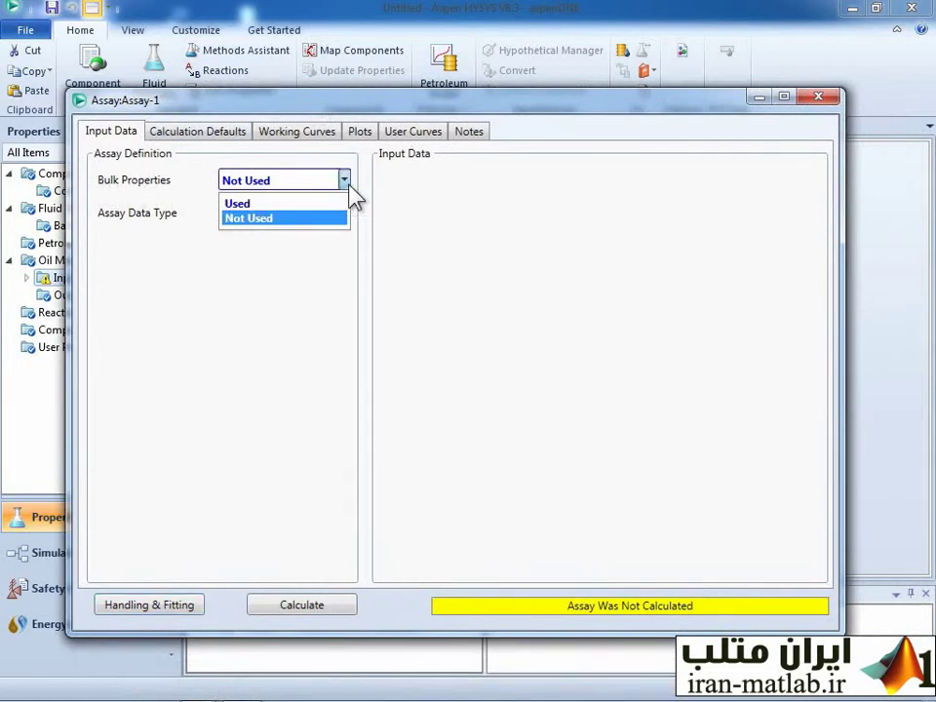
click(235, 204)
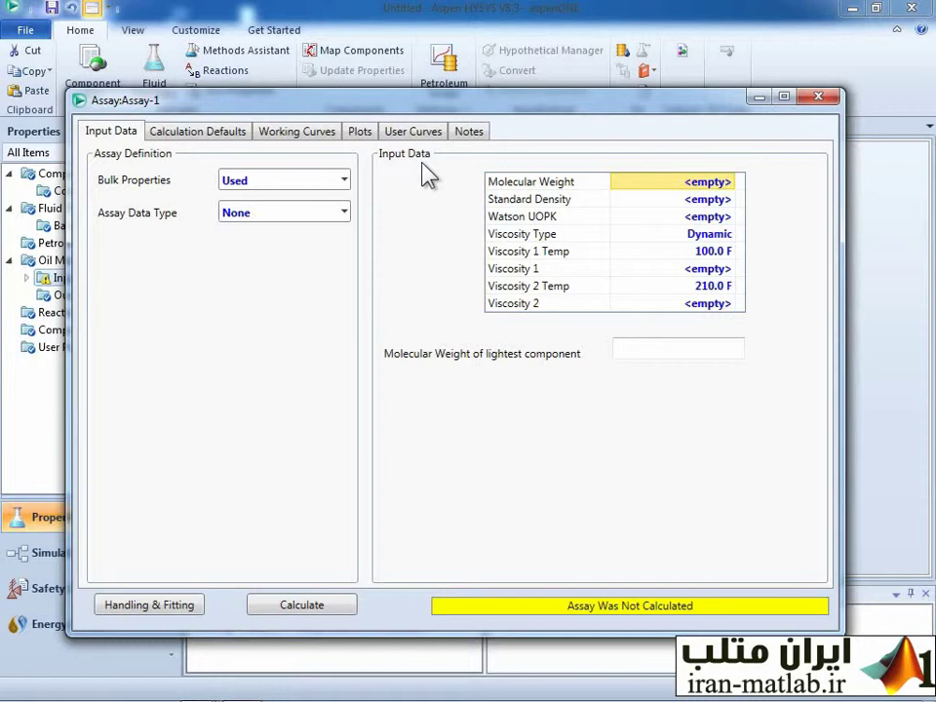
click(696, 203)
click(698, 204)
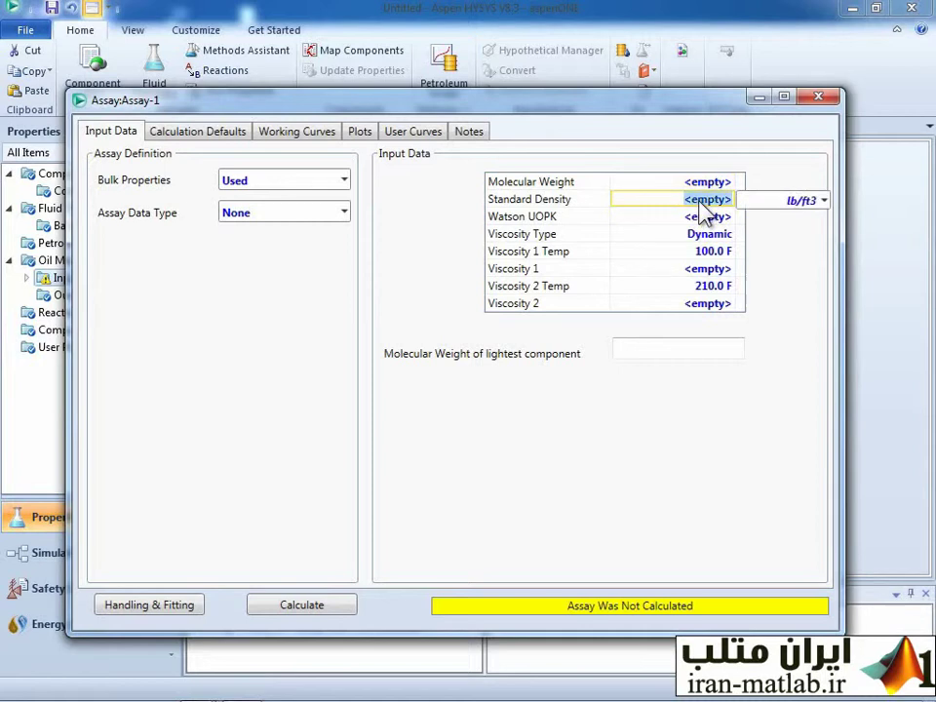
text(54)
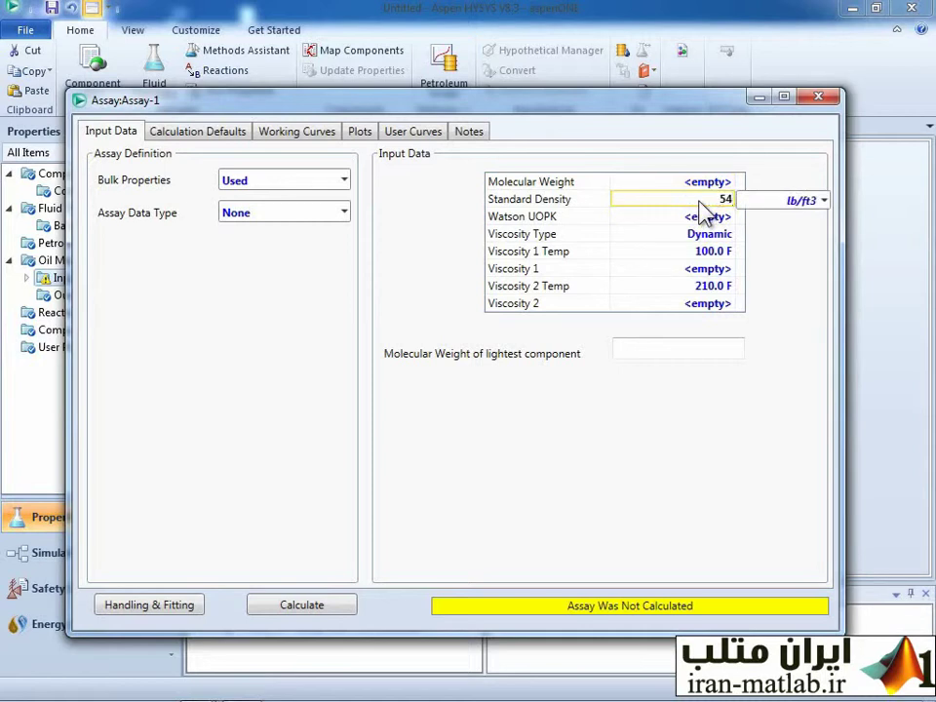
text(.82)
click(706, 288)
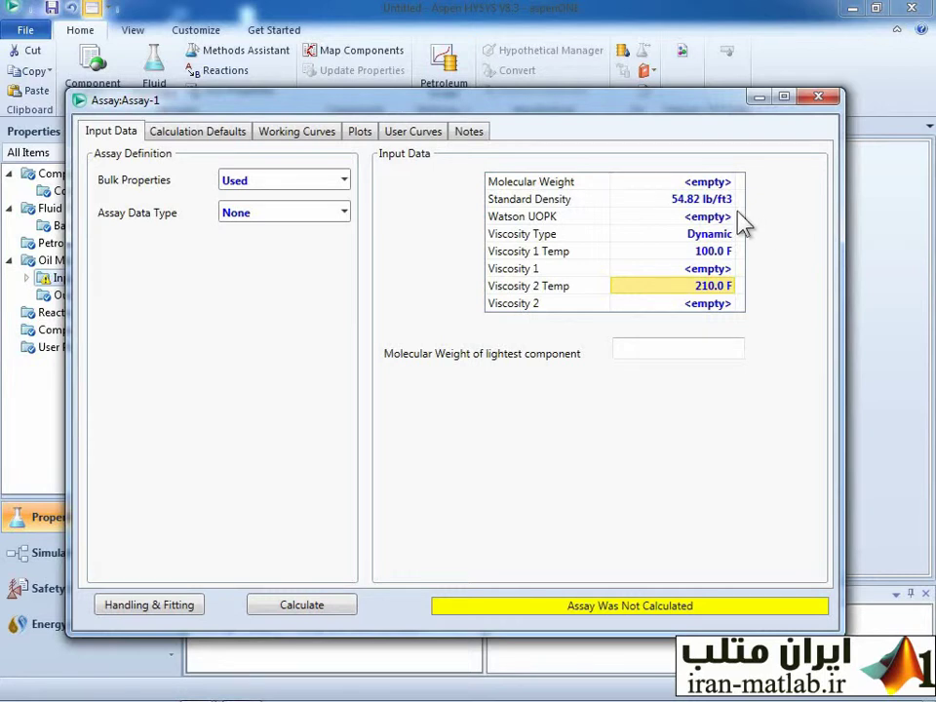
Set the assay data type to TBP and the assay basis to Liquid Volume
click(345, 212)
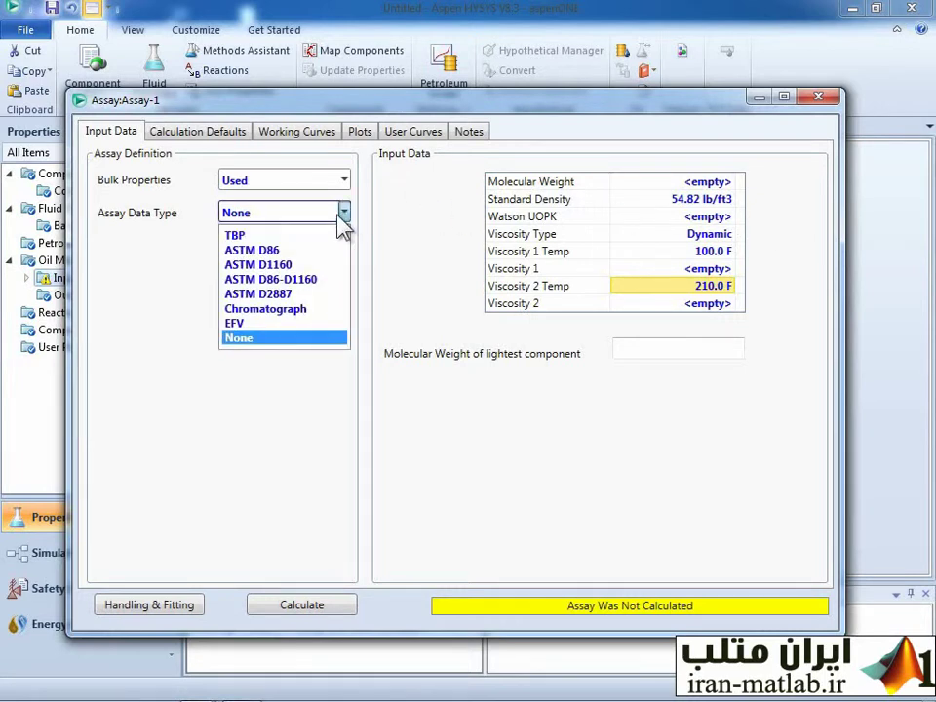
click(242, 237)
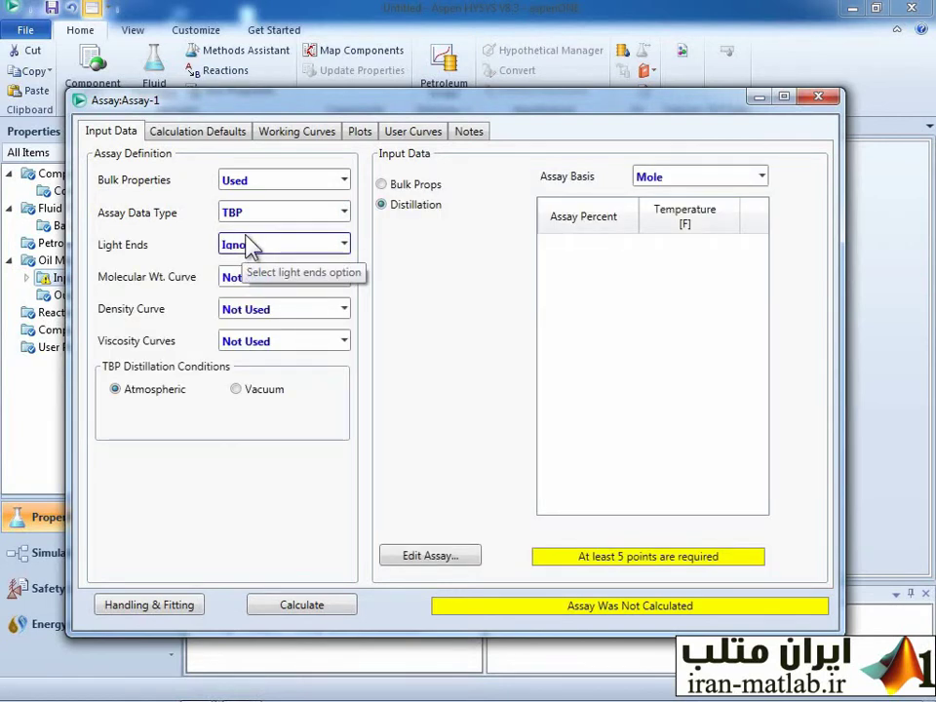
click(764, 177)
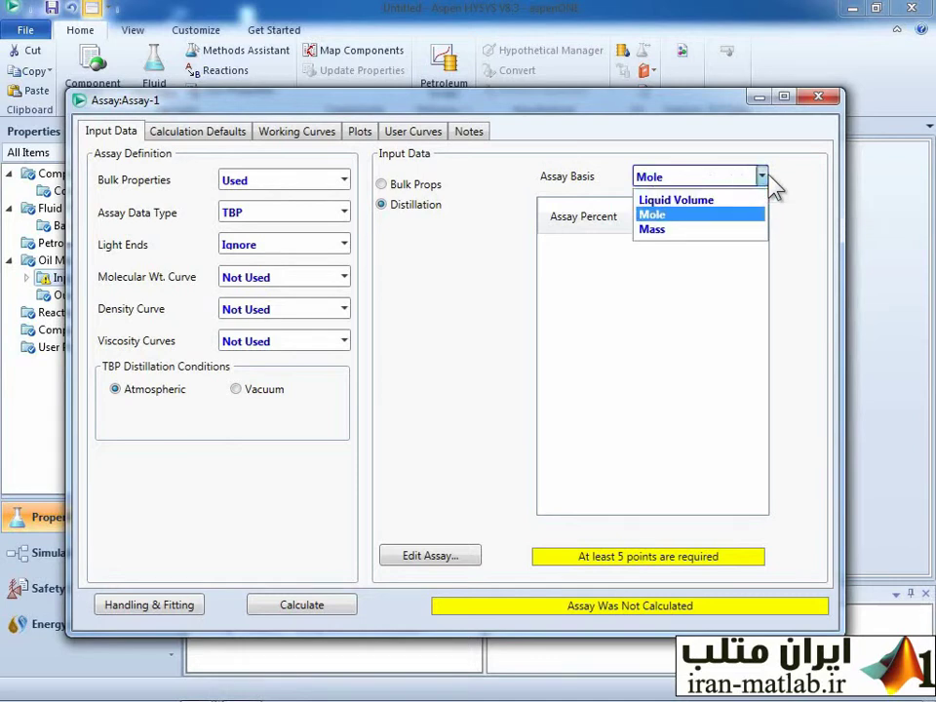
click(663, 201)
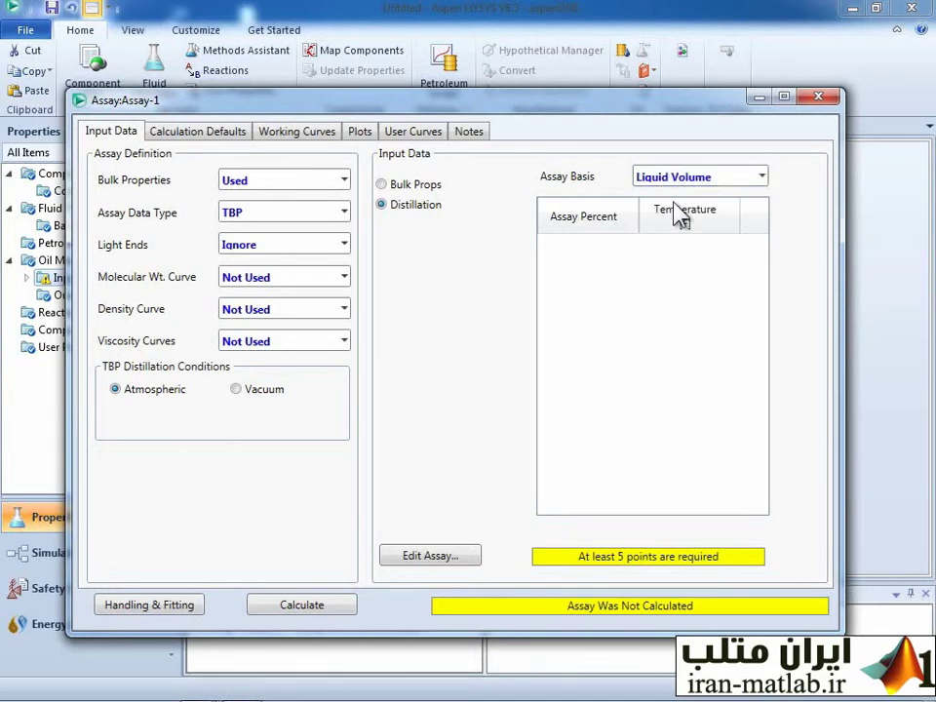
Open the assay input table for editing and enter the first distillation point, 0% at 15 F
click(426, 556)
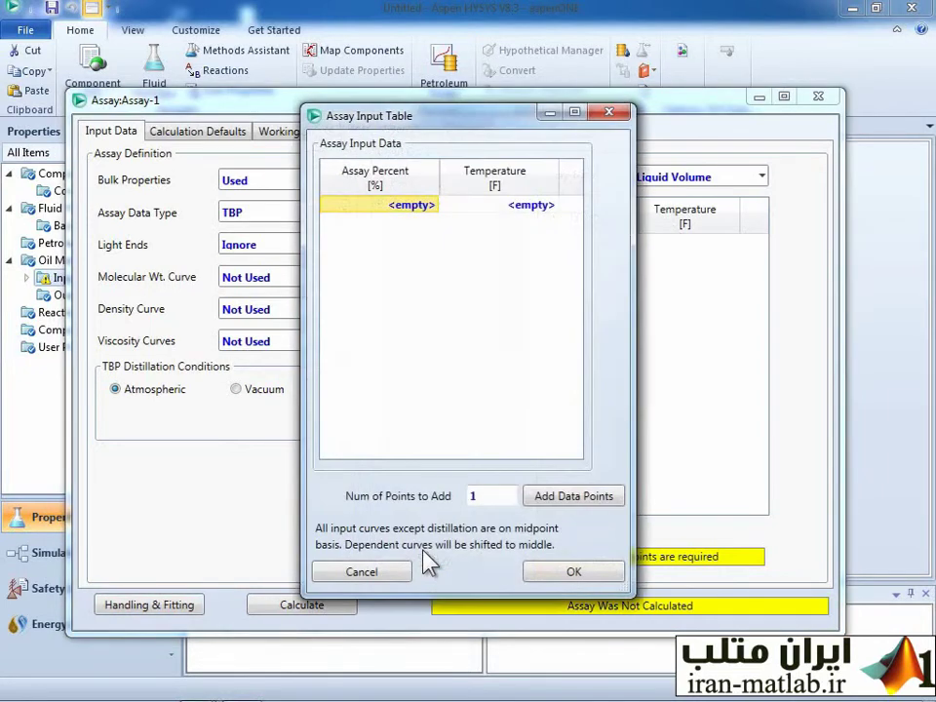
click(423, 204)
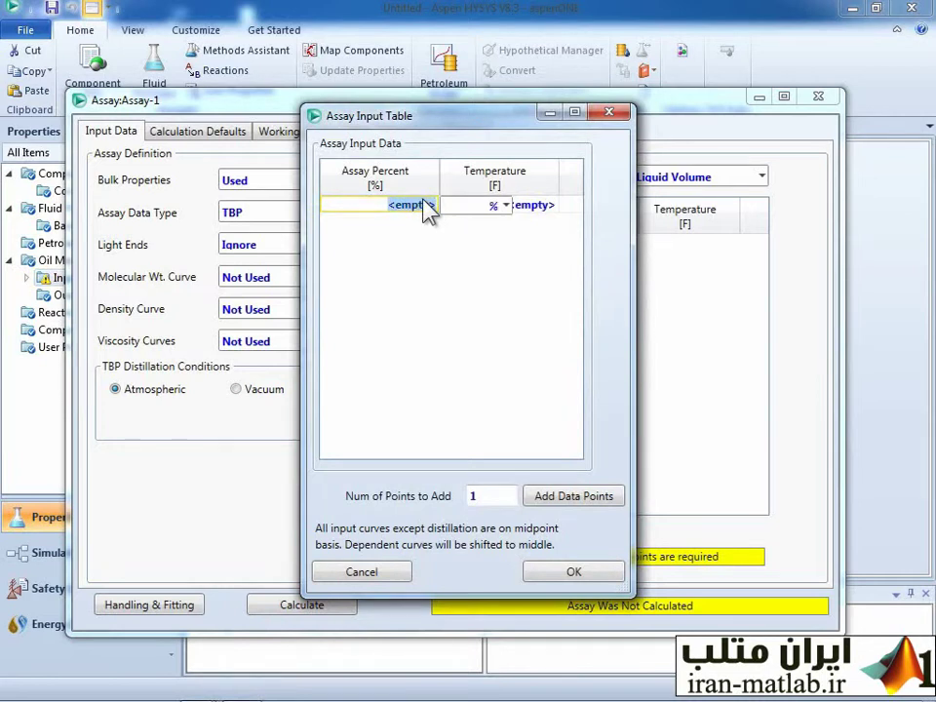
text(0)
key(Return)
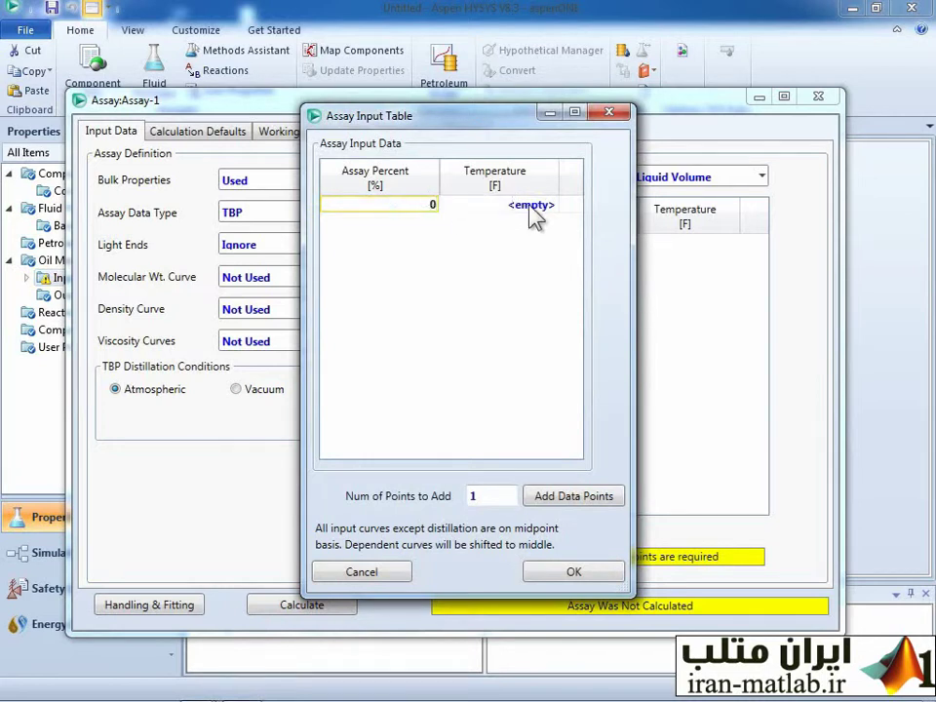
click(529, 206)
text(15)
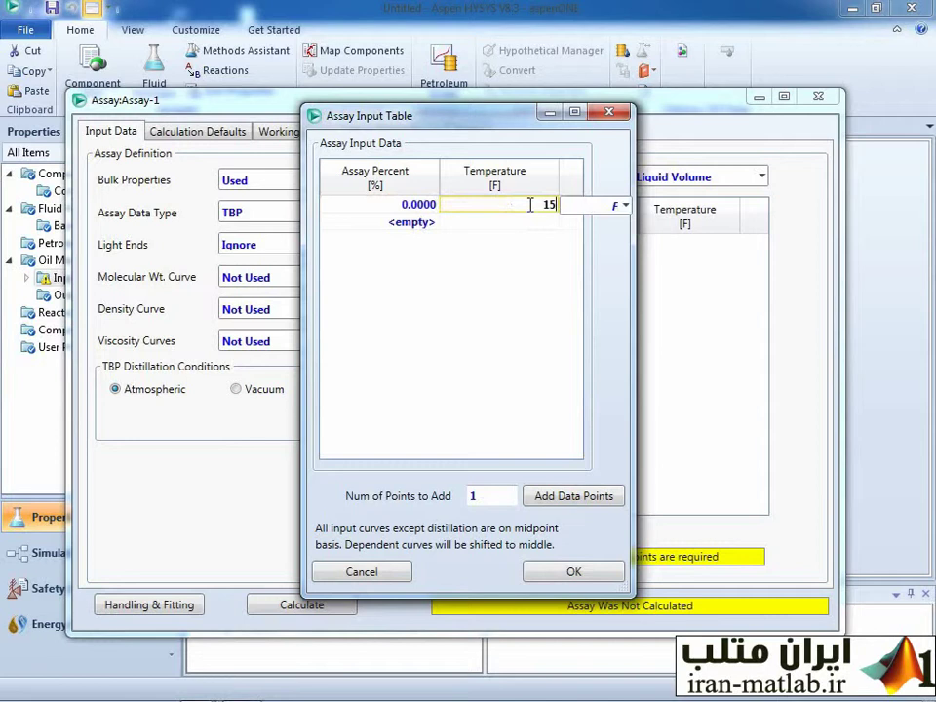
Enter the next two distillation points in the assay table: 4.5% at 90 F and 9% at 165 F
click(426, 226)
text(4)
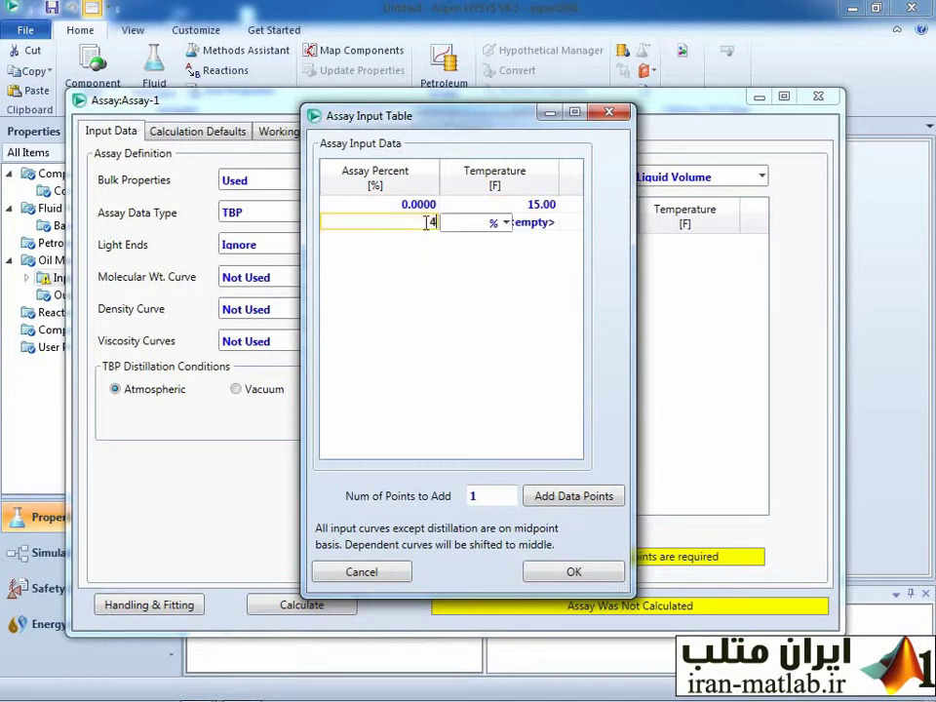
text(.5)
click(539, 225)
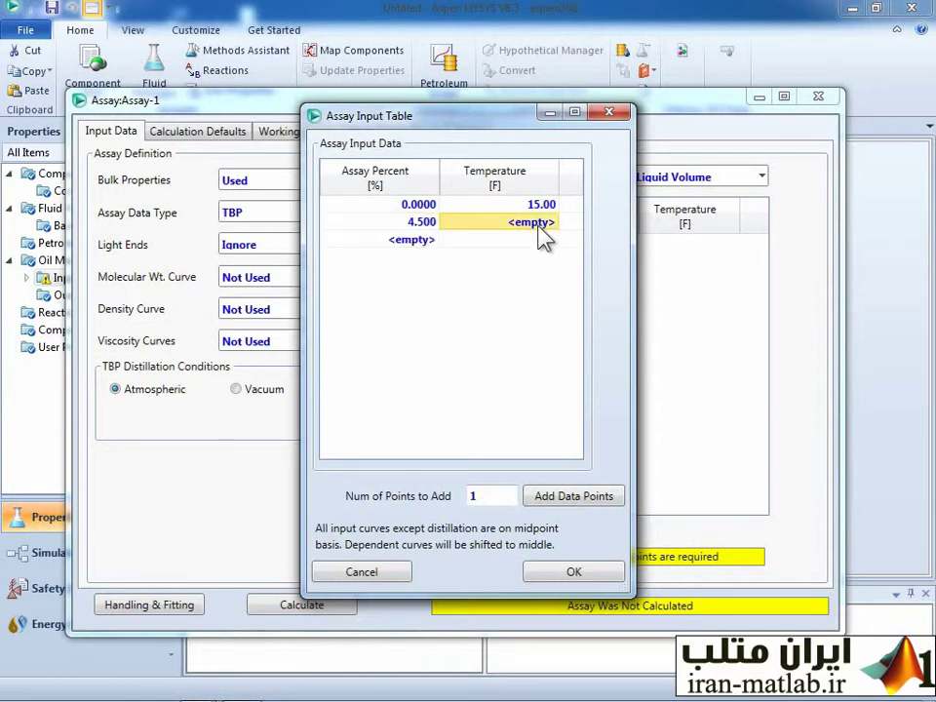
text(90)
key(Return)
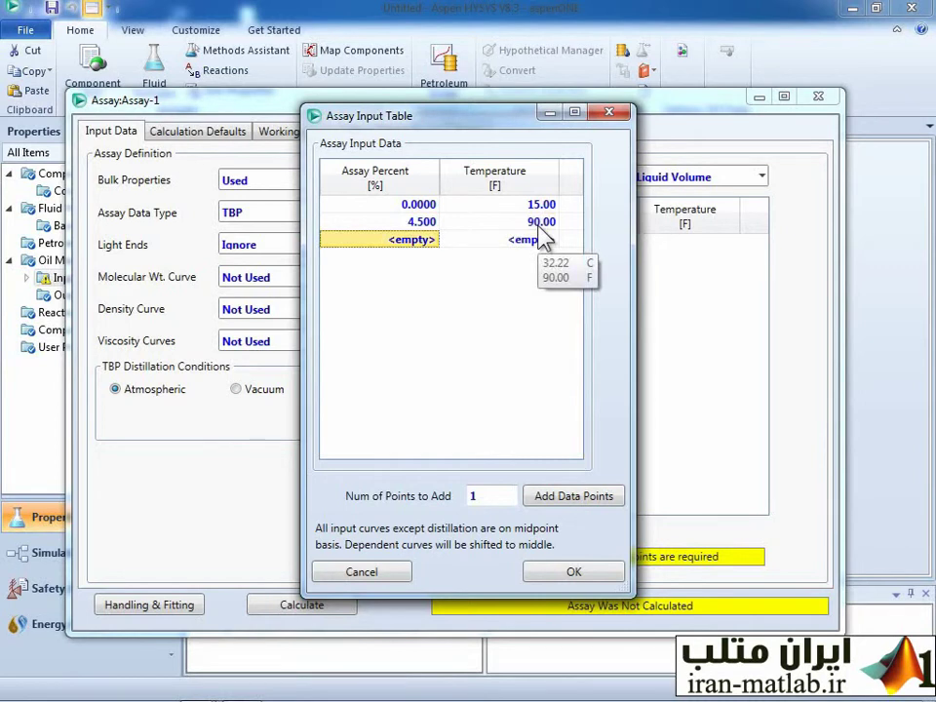
text(9)
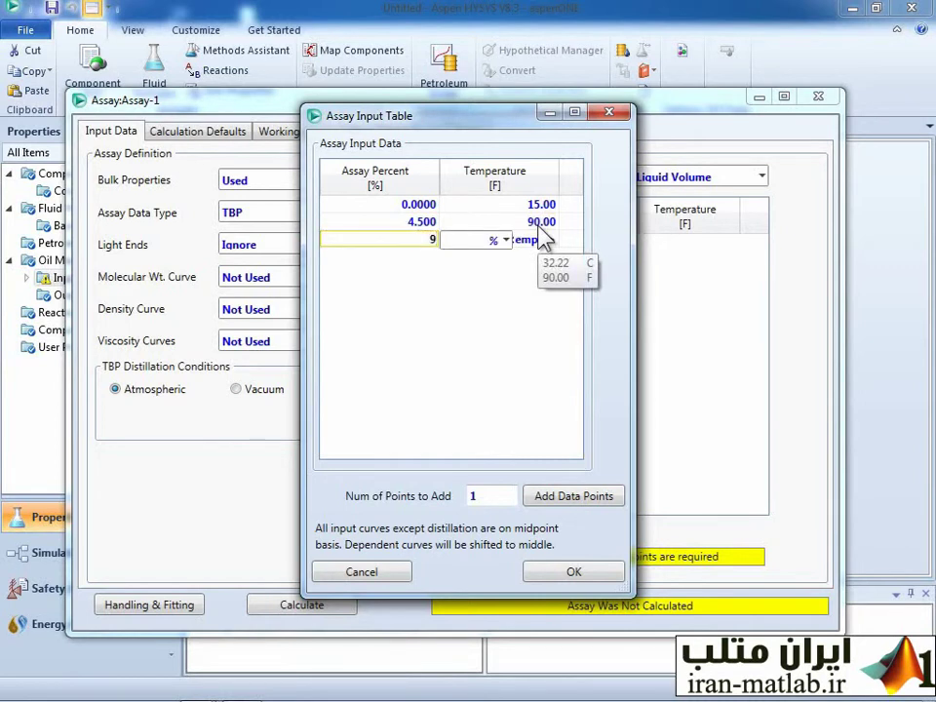
click(543, 238)
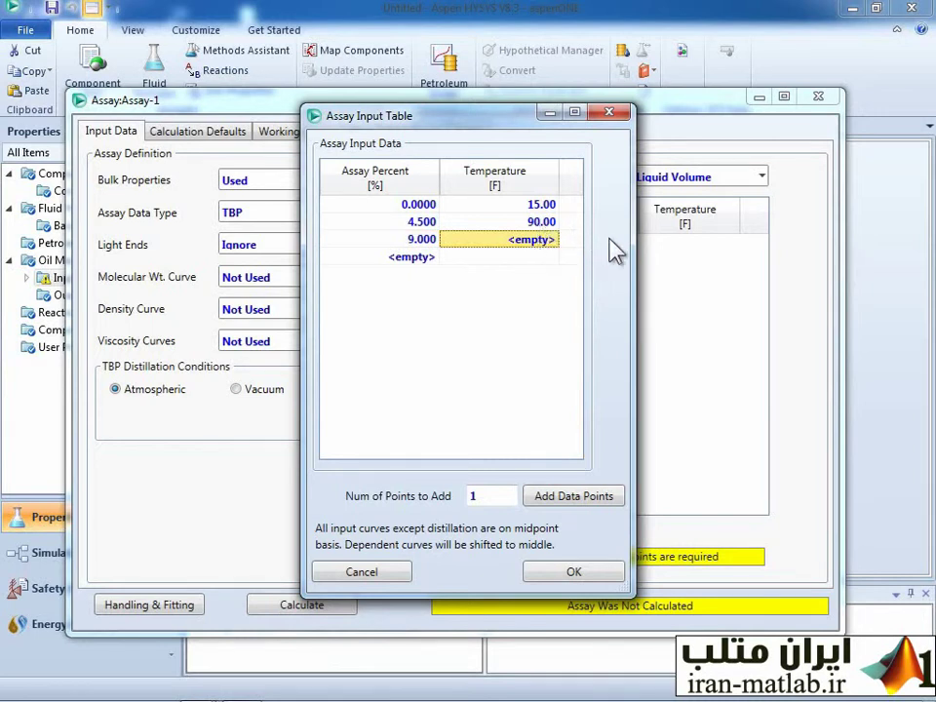
text(165)
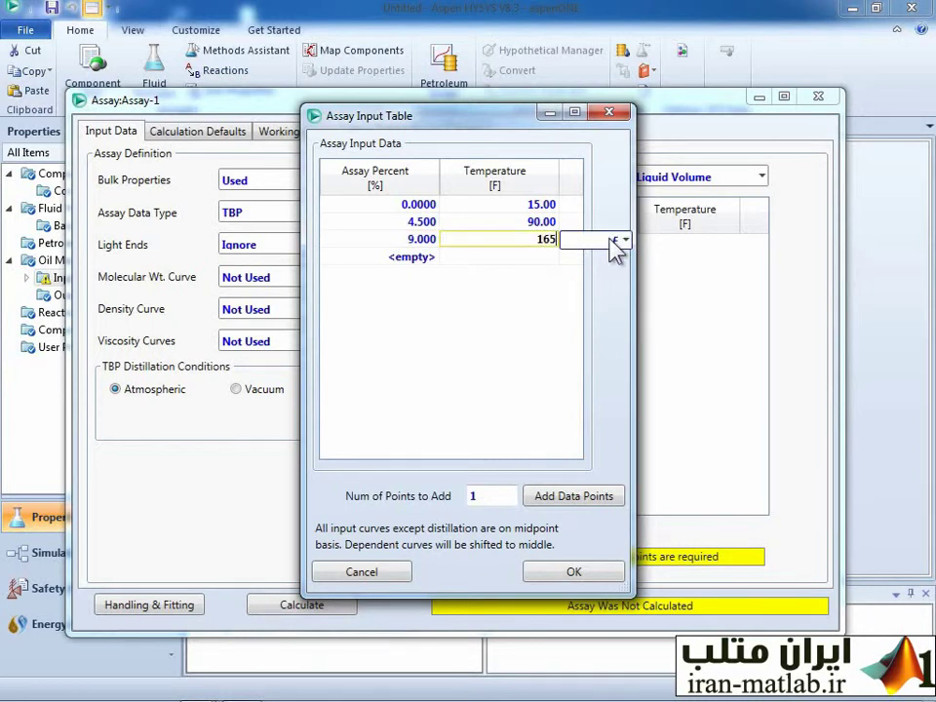
key(Return)
Add the distillation points 14.5% at 240 F and 20% at 435 F to the assay table
text(14.5)
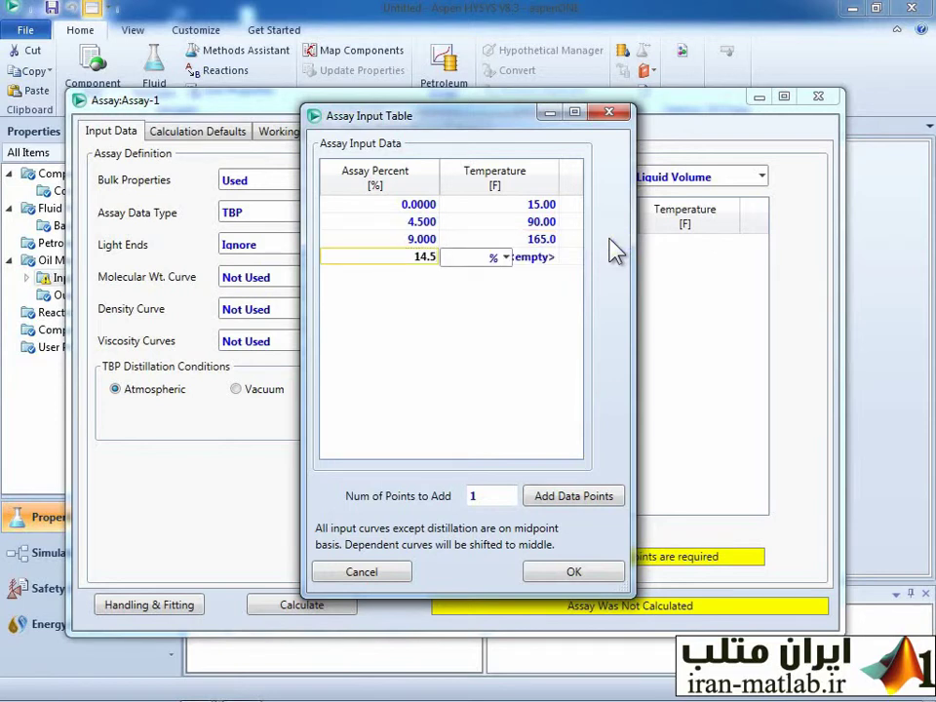
key(Return)
text(240)
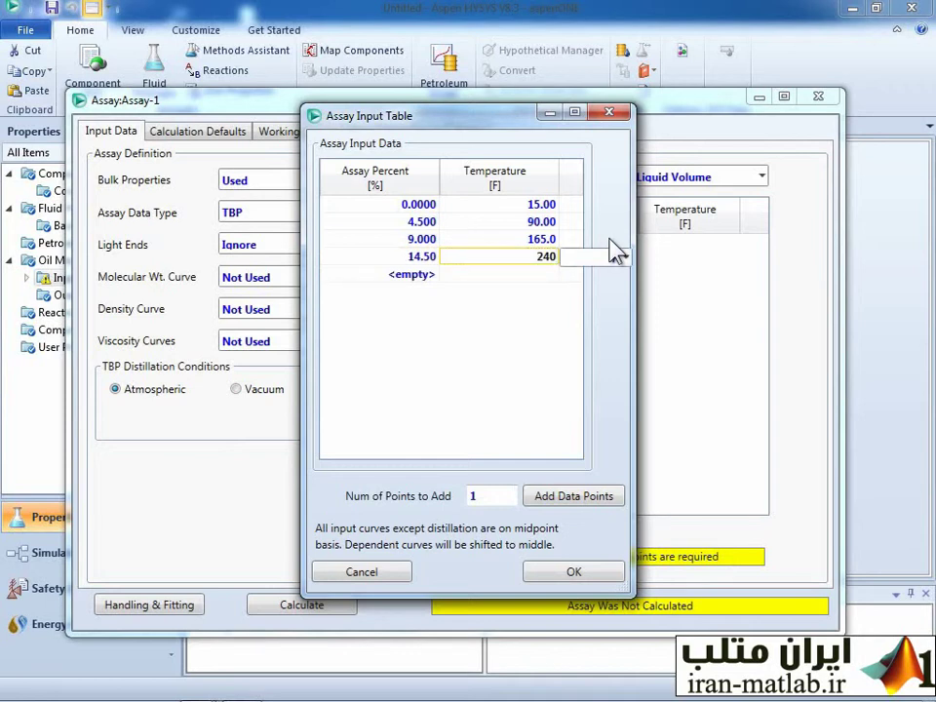
key(Return)
text(20)
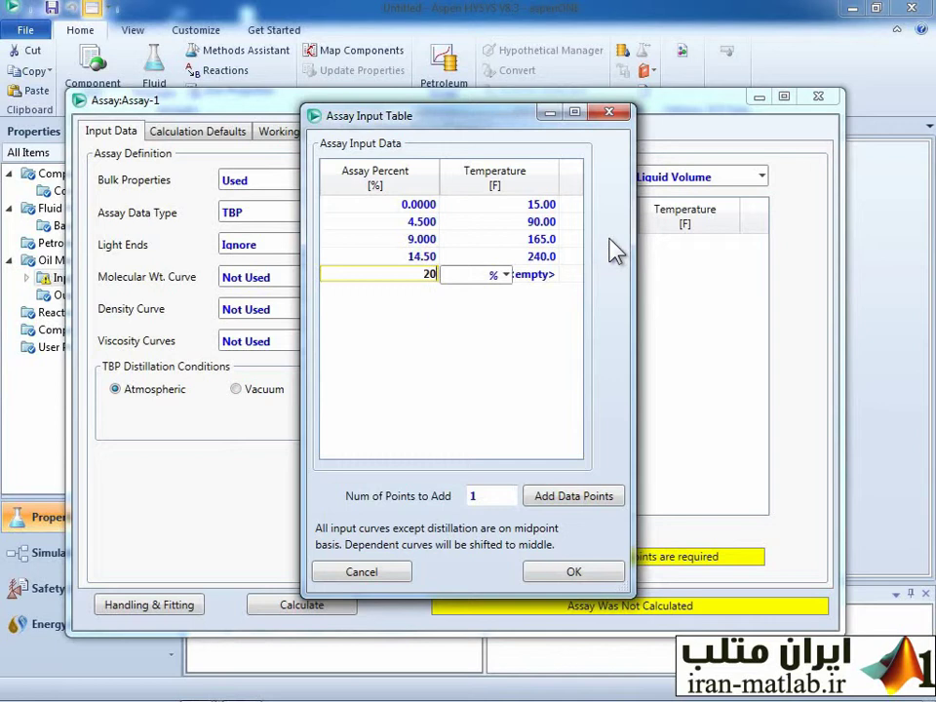
key(Return)
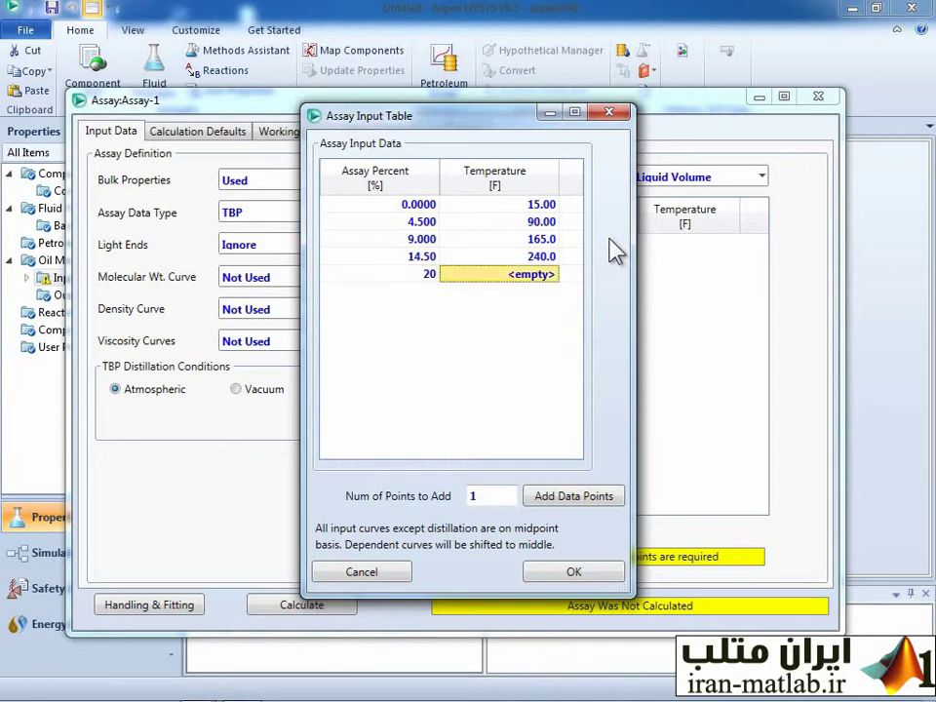
text(435)
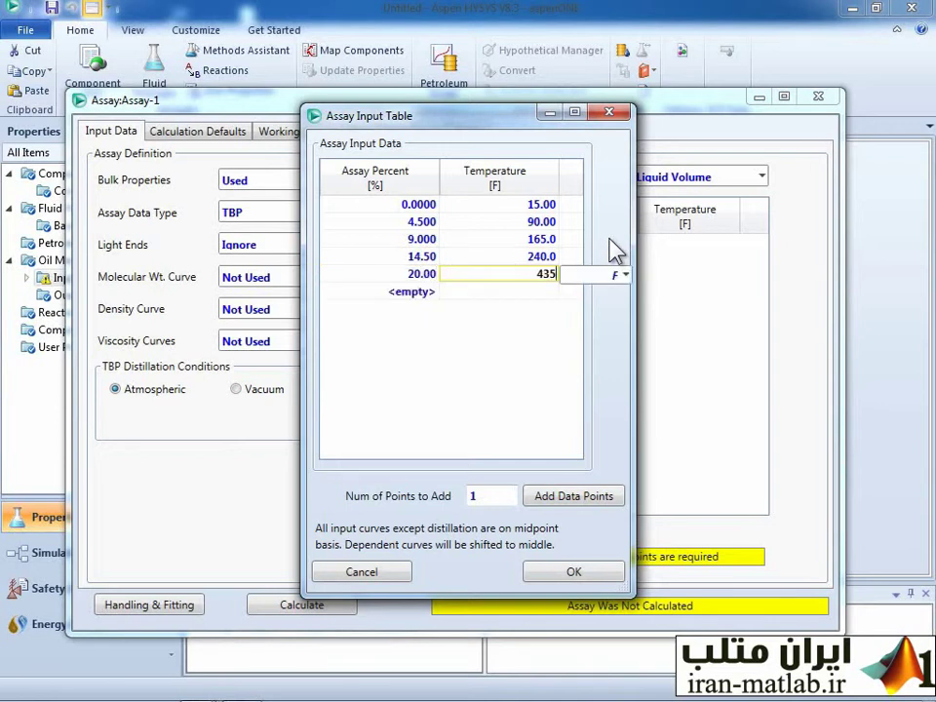
key(Return)
Add the distillation points 40% at 524 F and 50% at 620 F to the assay table
text(40)
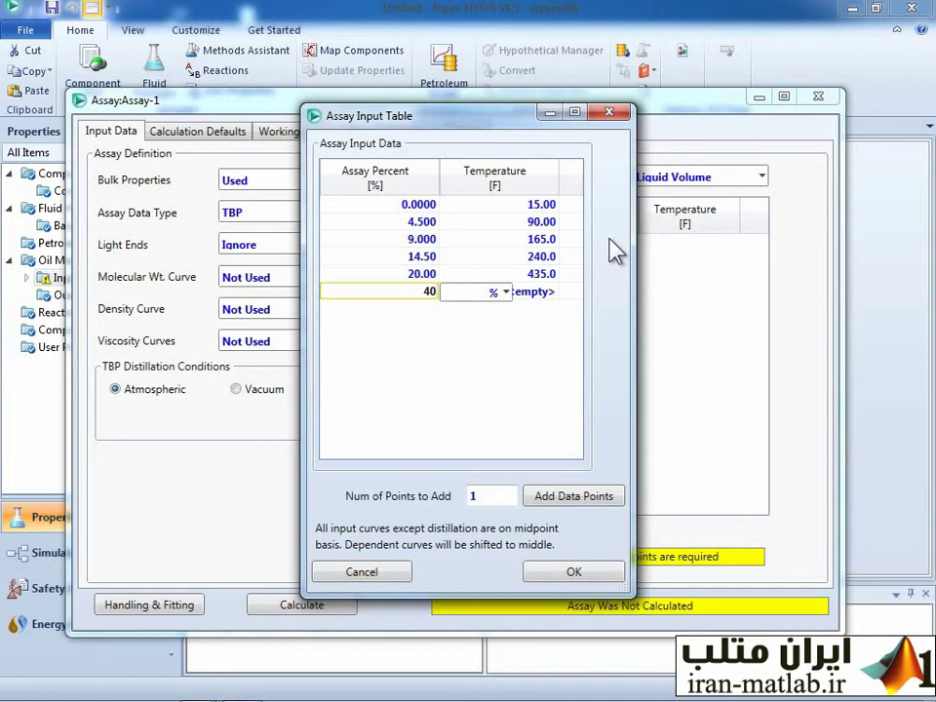
key(Tab)
text(524)
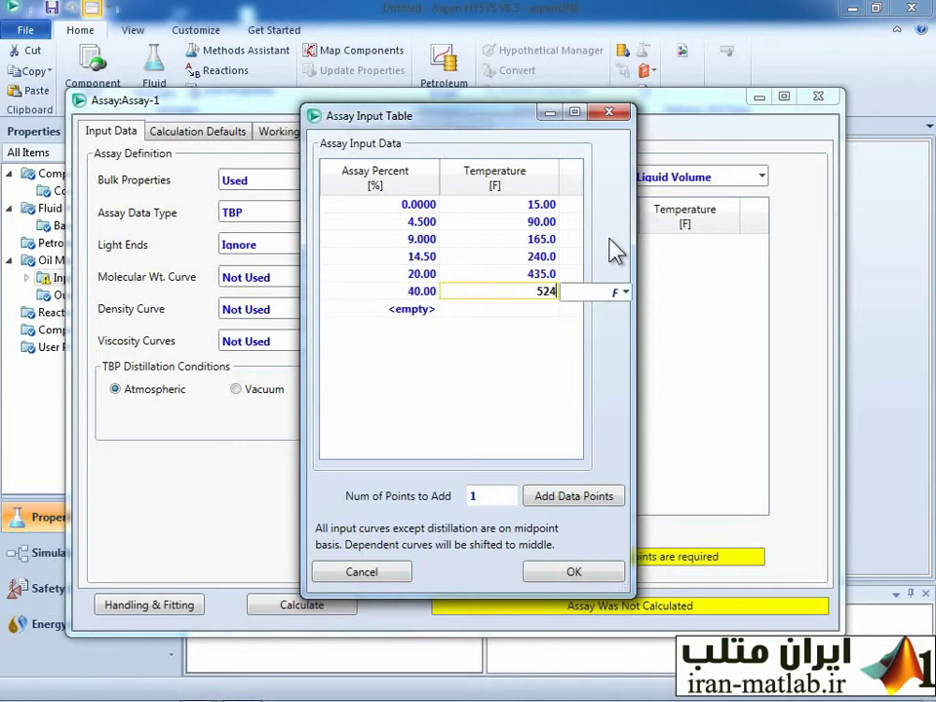
key(Return)
text(50)
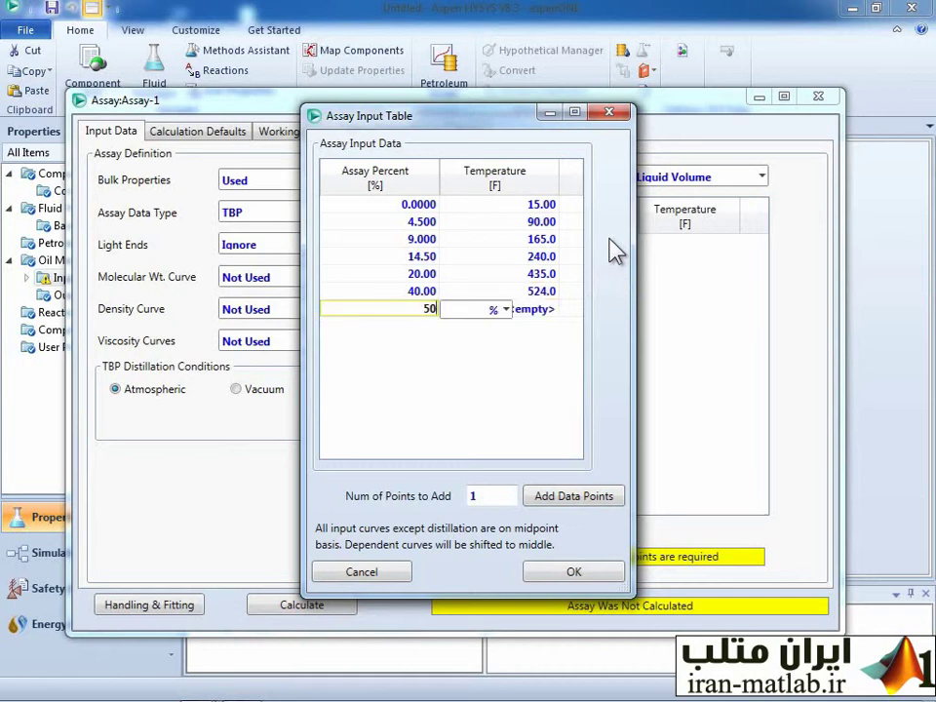
key(Return)
text(620)
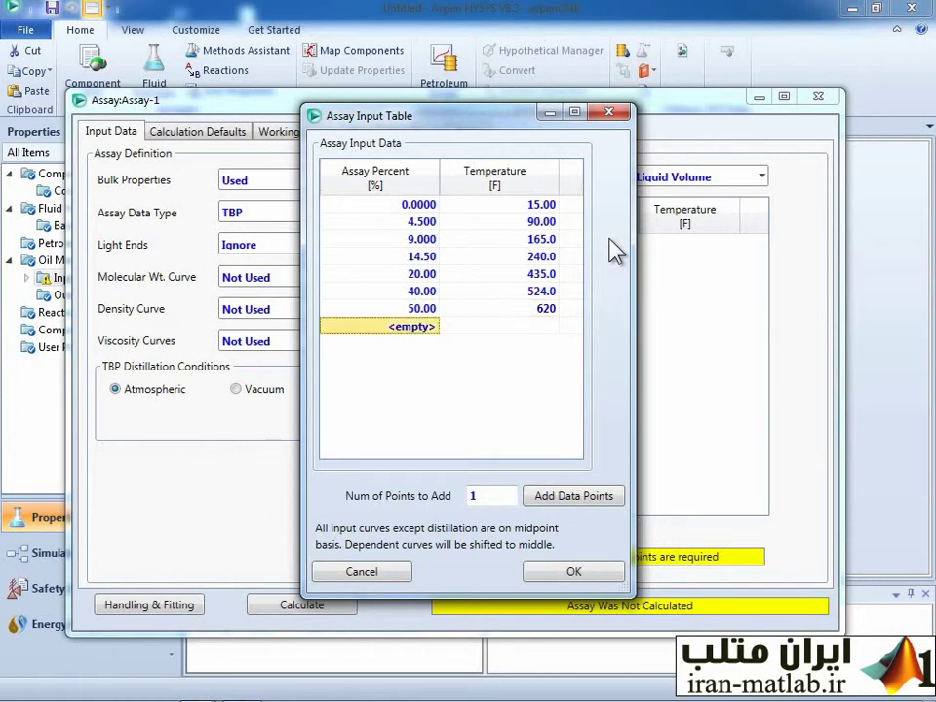
key(Return)
Add the distillation points 60% at 740 F and 70% at 885 F to the assay table
text(60)
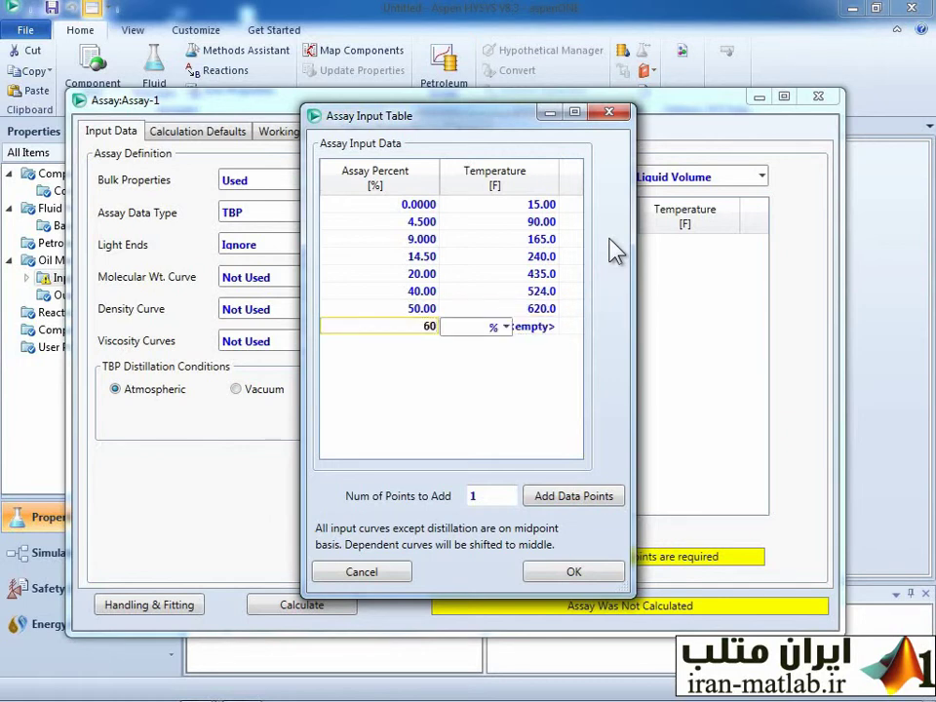
key(Return)
text(740)
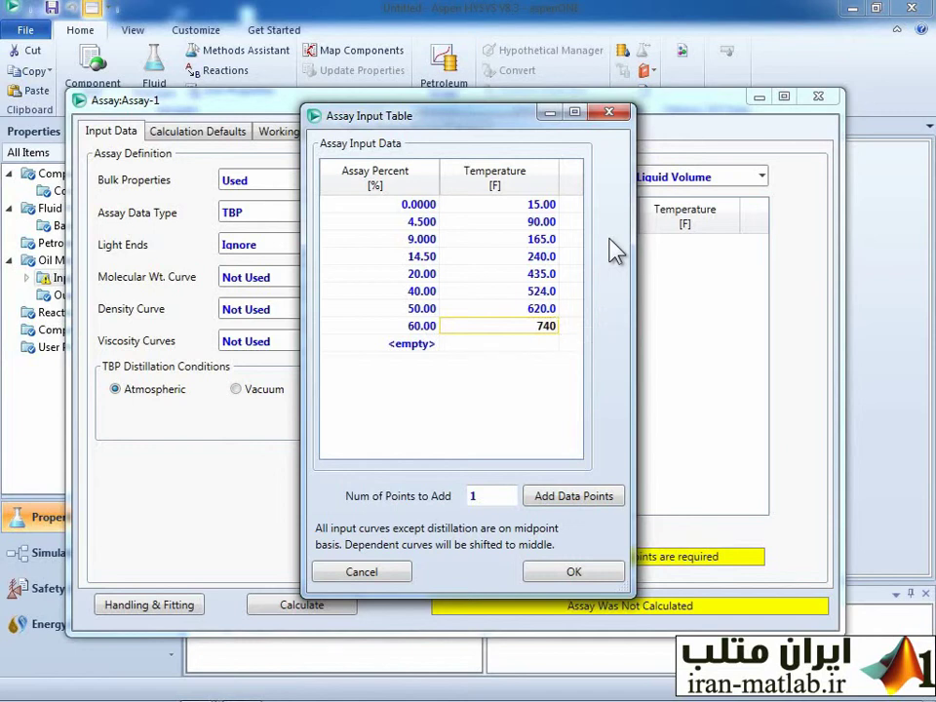
key(Return)
text(70)
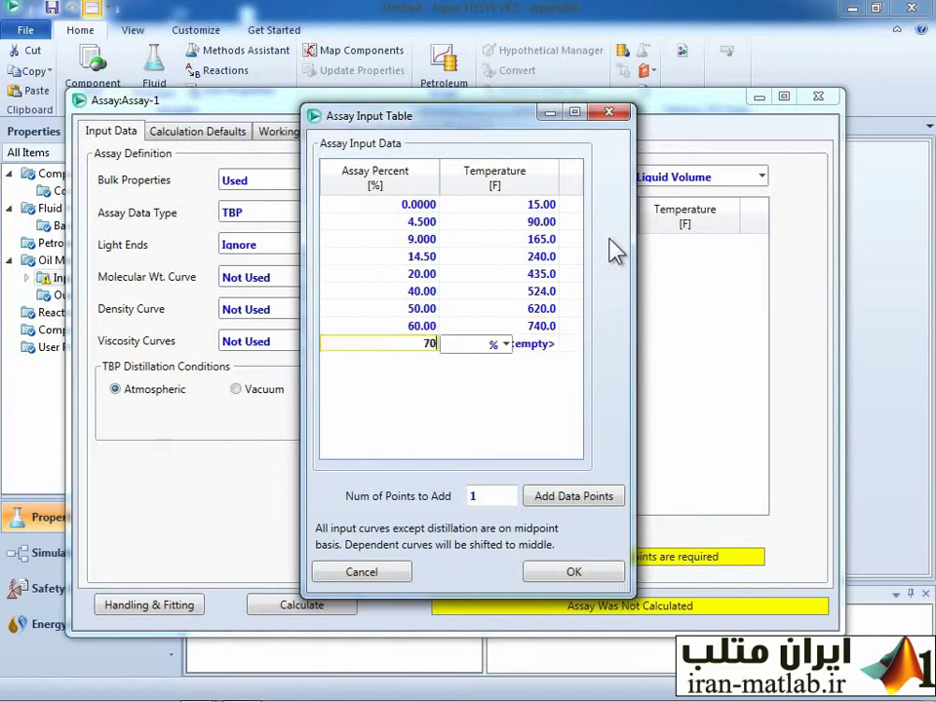
key(Return)
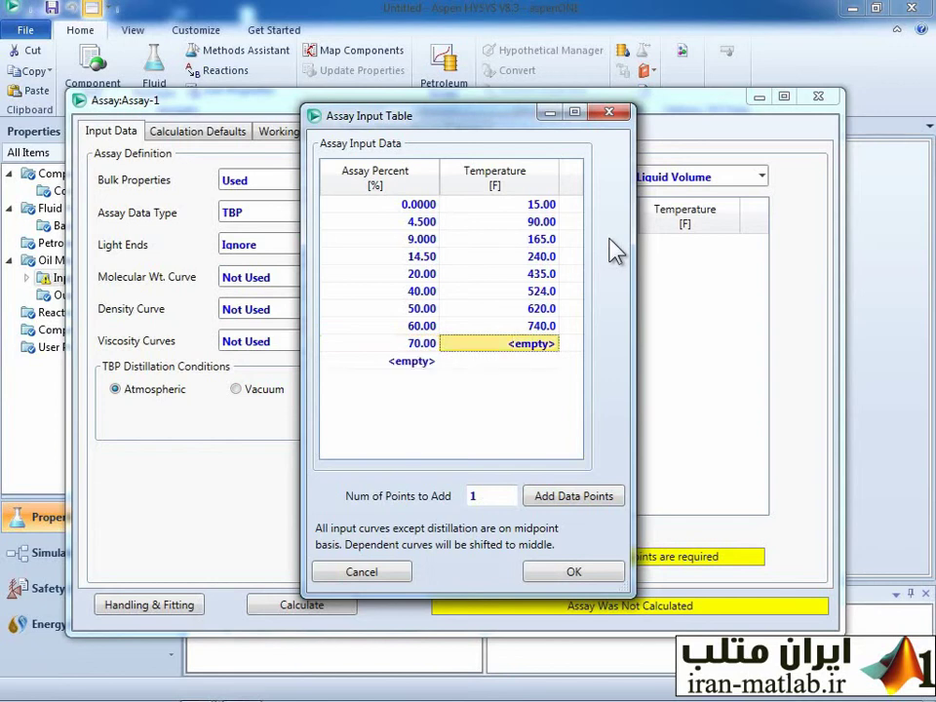
text(885)
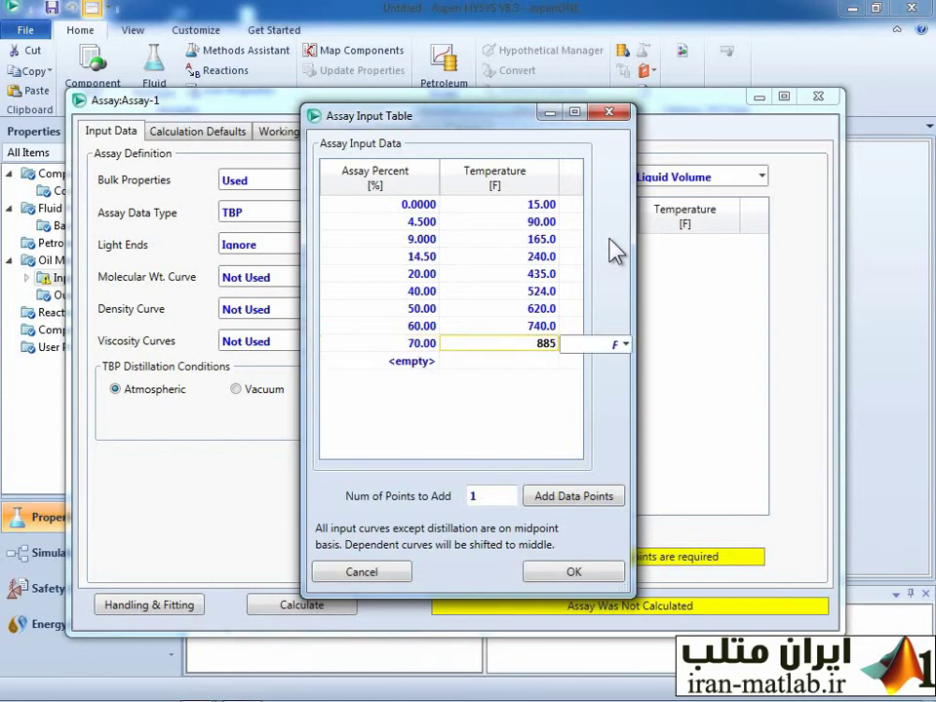
key(Return)
Add the distillation points 76% at 969 F and 80% at 1015 F to the assay table
text(76)
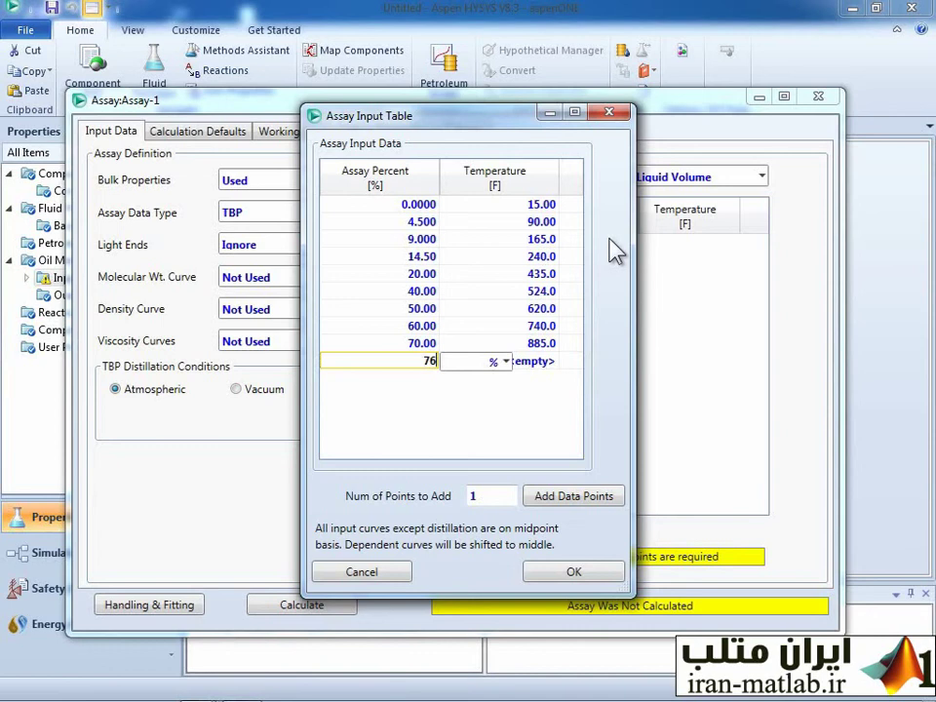
key(Return)
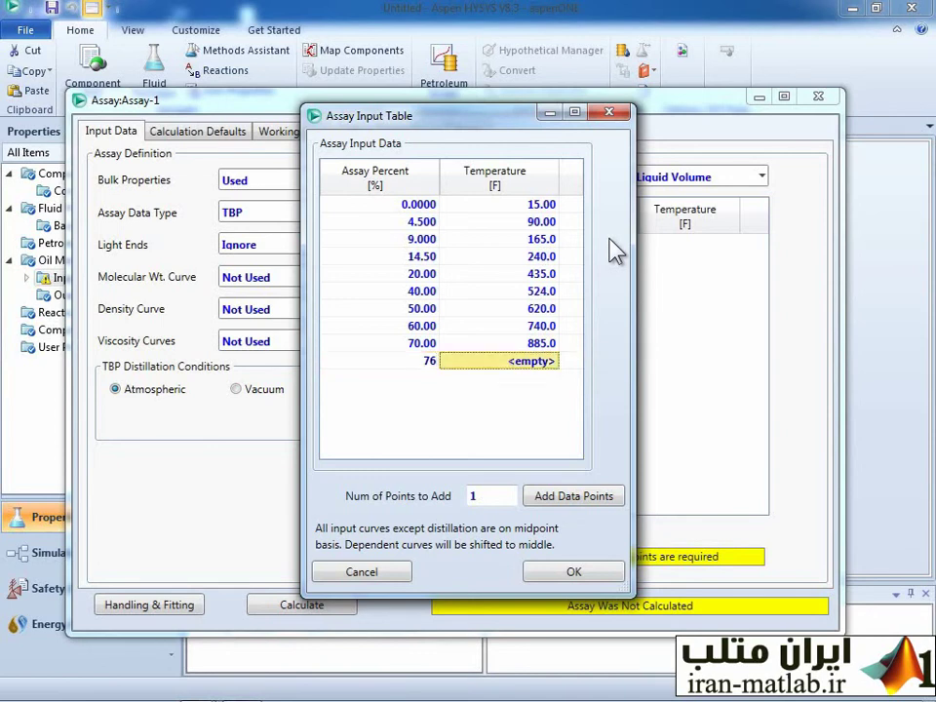
text(969)
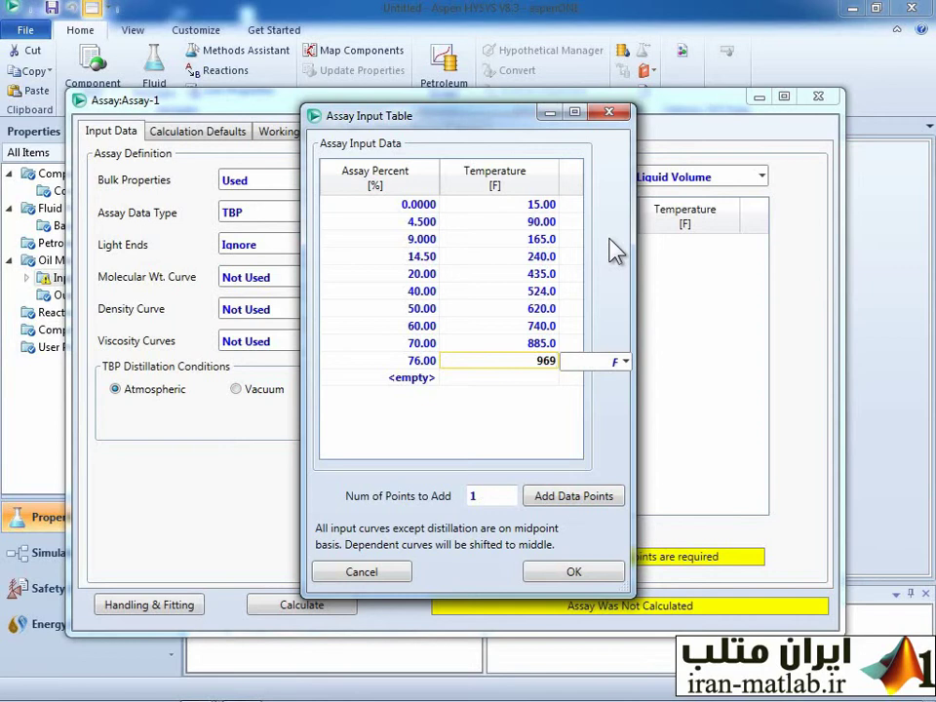
key(Return)
text(80)
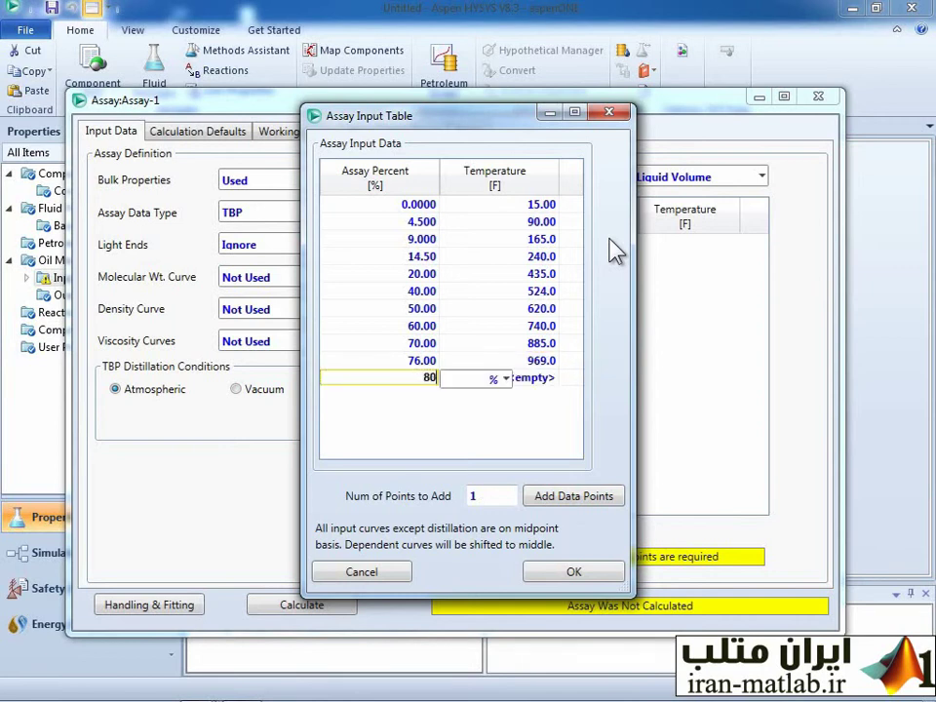
key(Return)
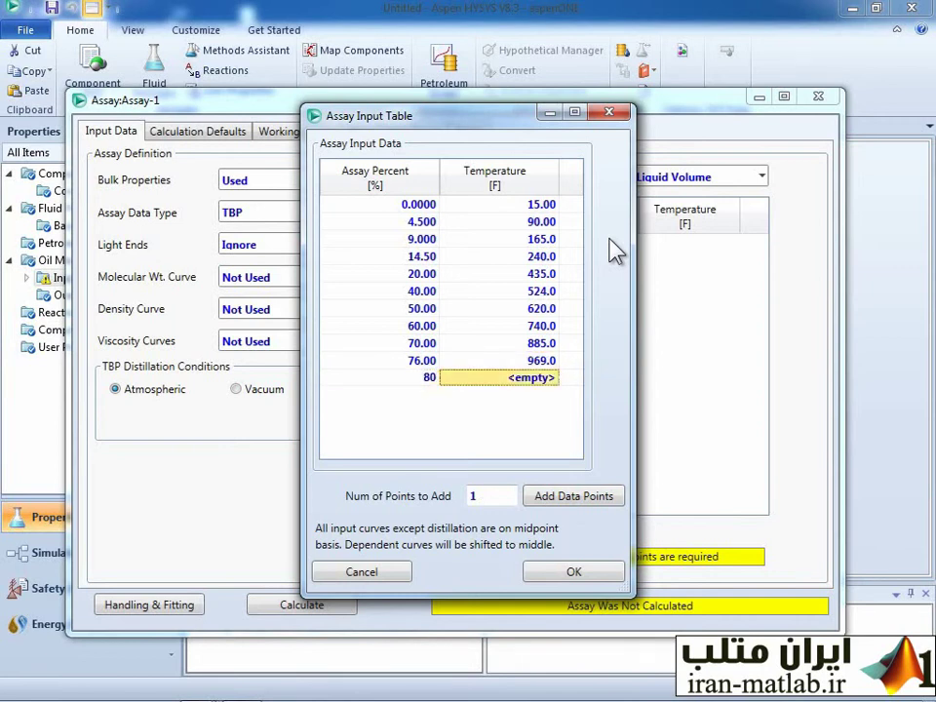
text(1015)
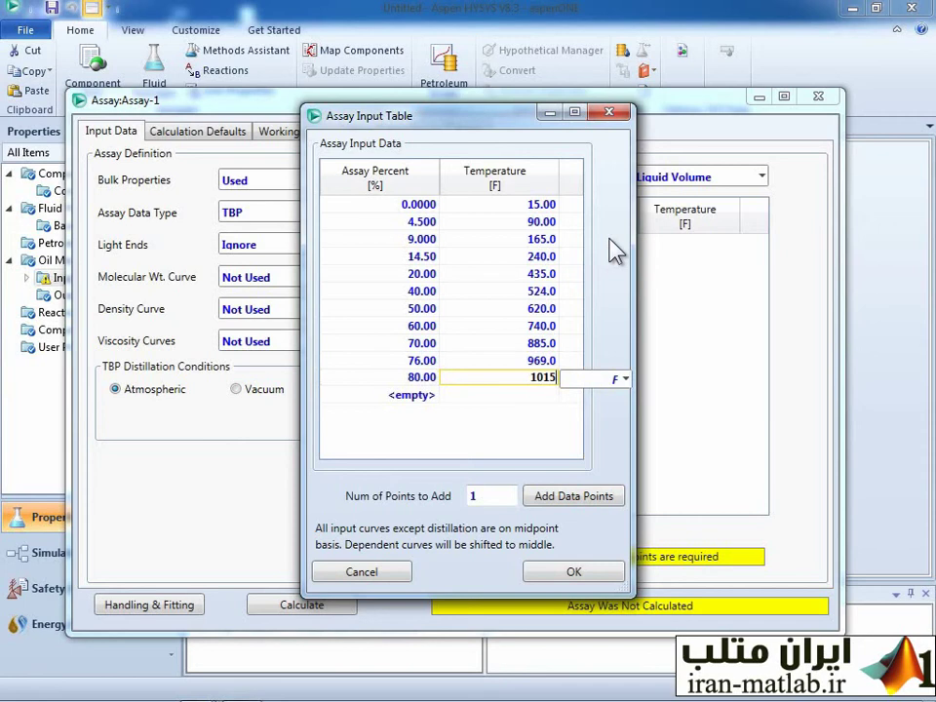
key(Return)
Enter the final distillation point in the assay table, 85% at 1050 F
text(85)
key(Return)
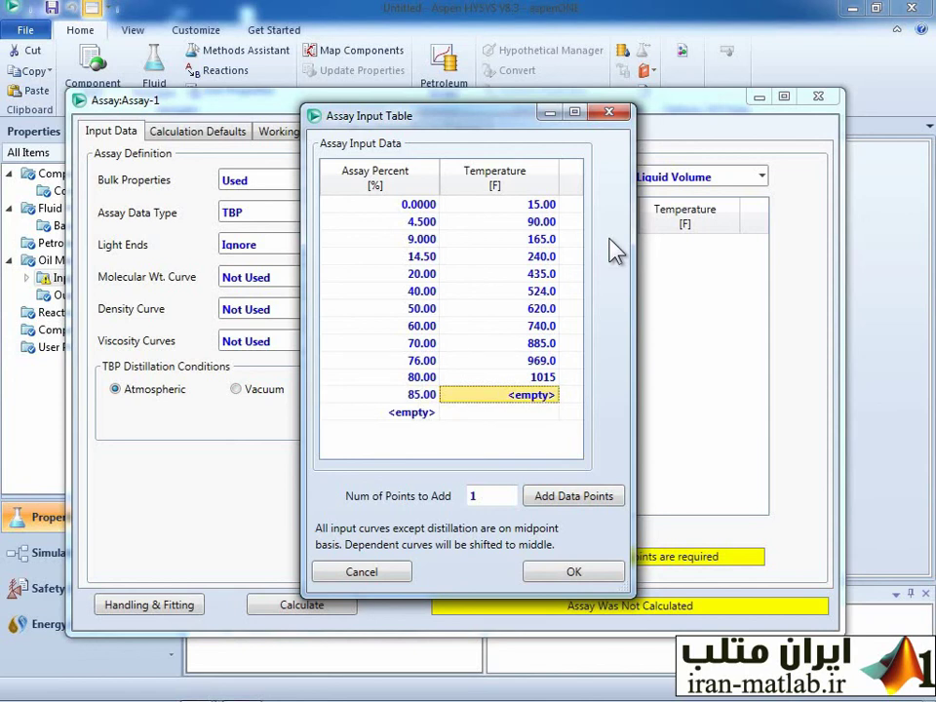
text(1050)
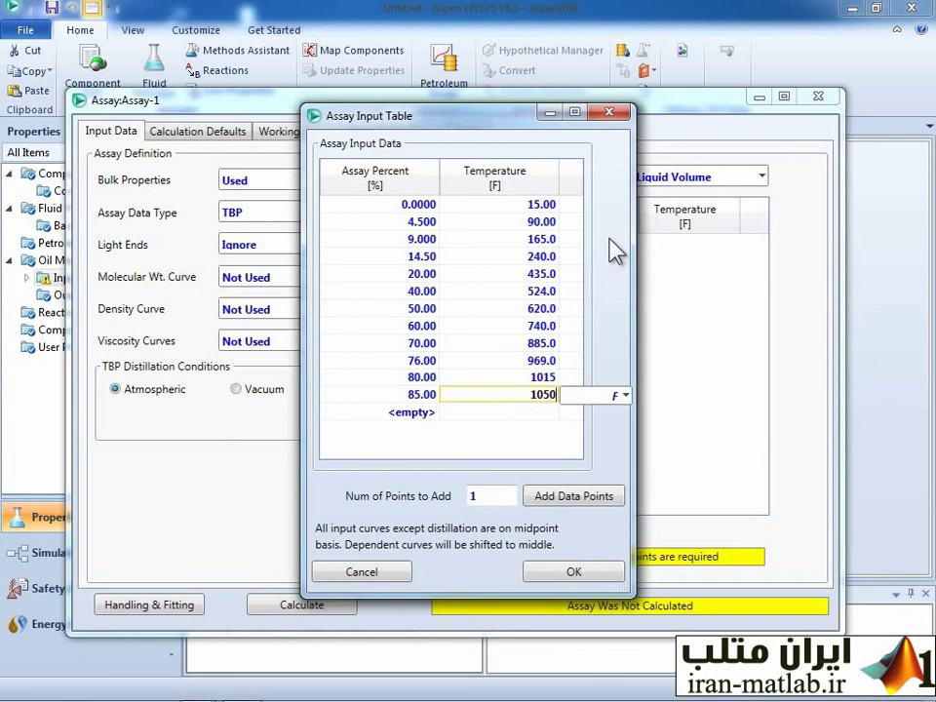
click(536, 434)
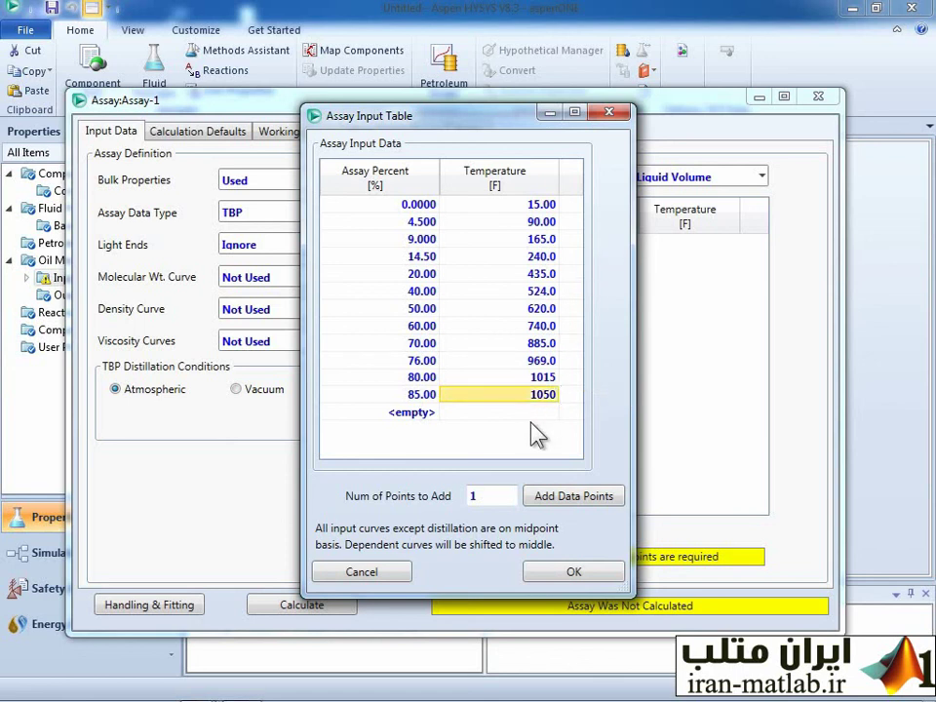